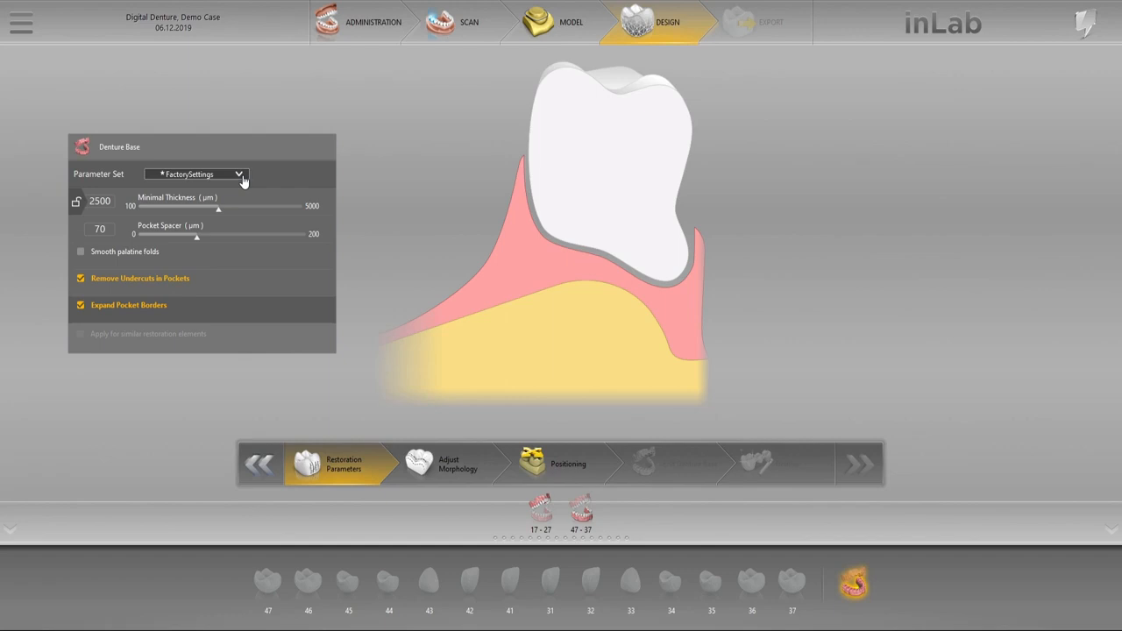
- In the Adjust Morphology phase, review the available upper anterior molds, posterior molds and posterior tooth shapes
{"action": "left_click", "coordinate": [465, 470]}
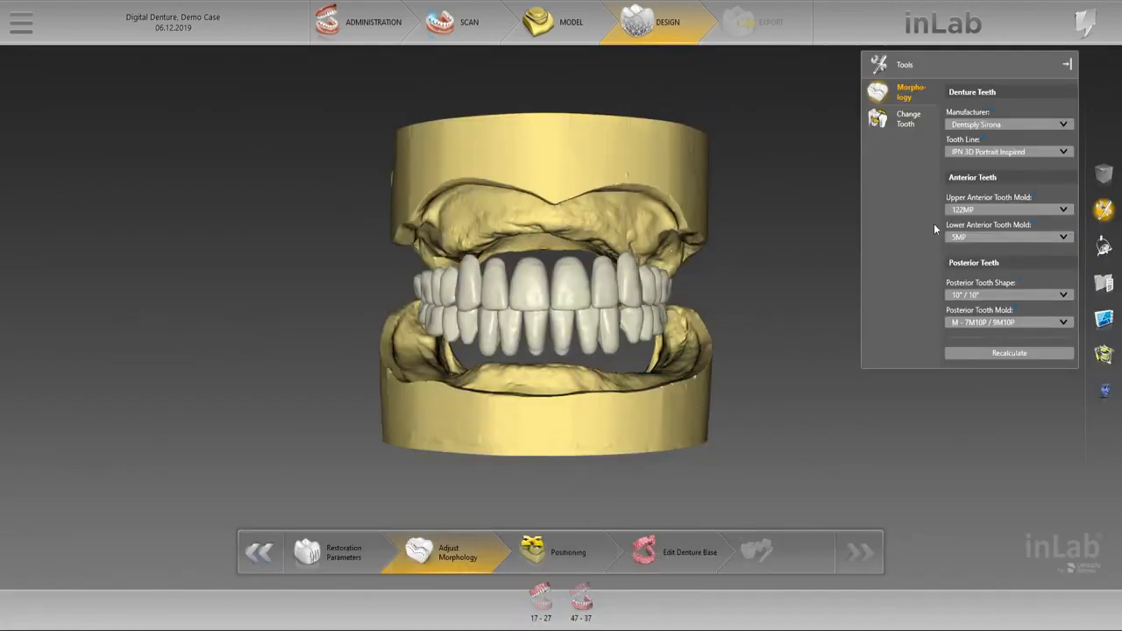
{"action": "left_click", "coordinate": [1061, 213]}
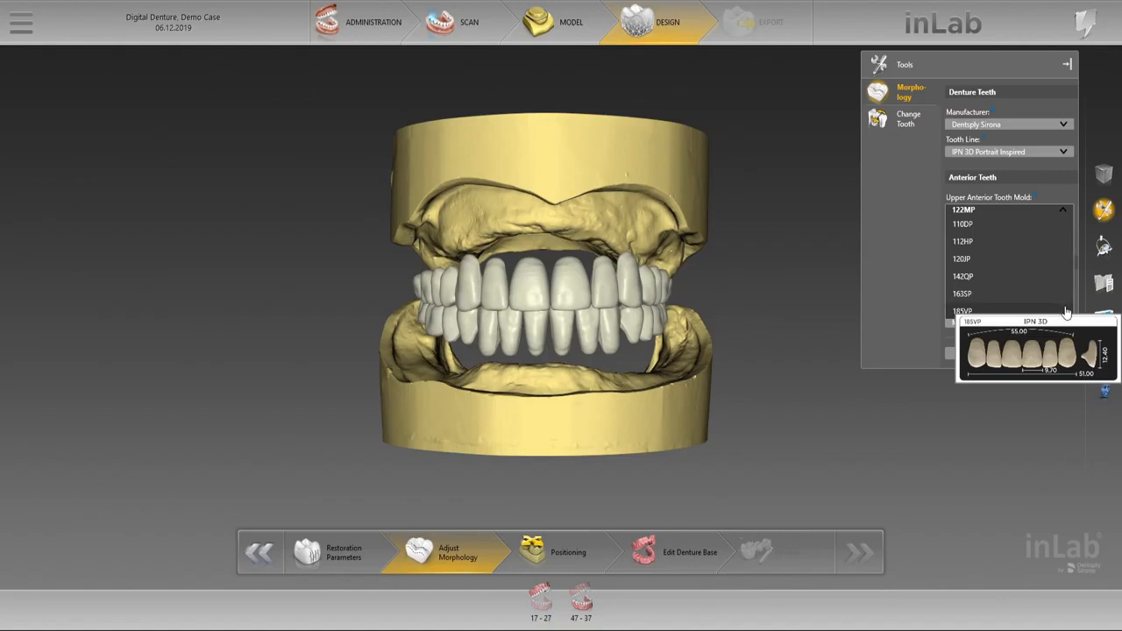
{"action": "left_click", "coordinate": [1065, 324]}
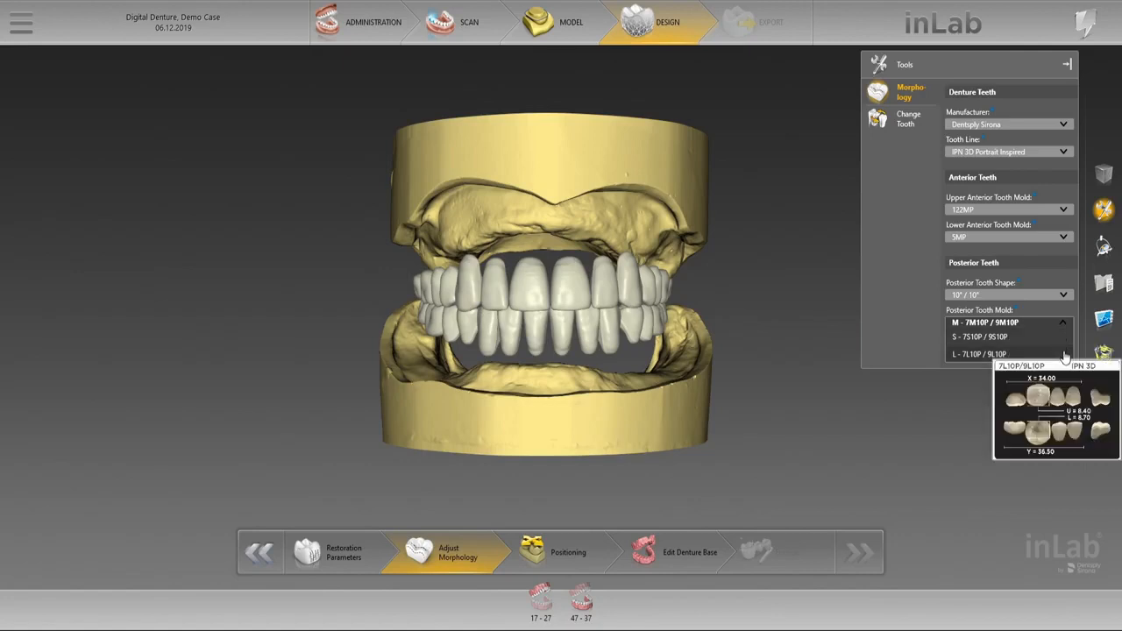
{"action": "left_click", "coordinate": [1062, 370]}
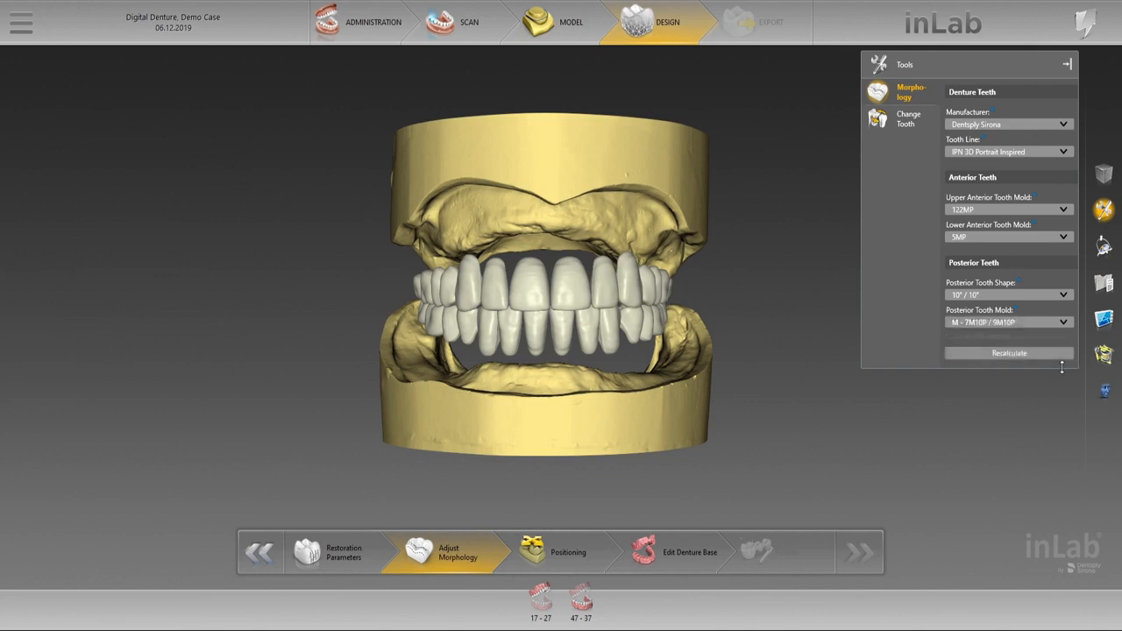
{"action": "left_click", "coordinate": [1064, 296]}
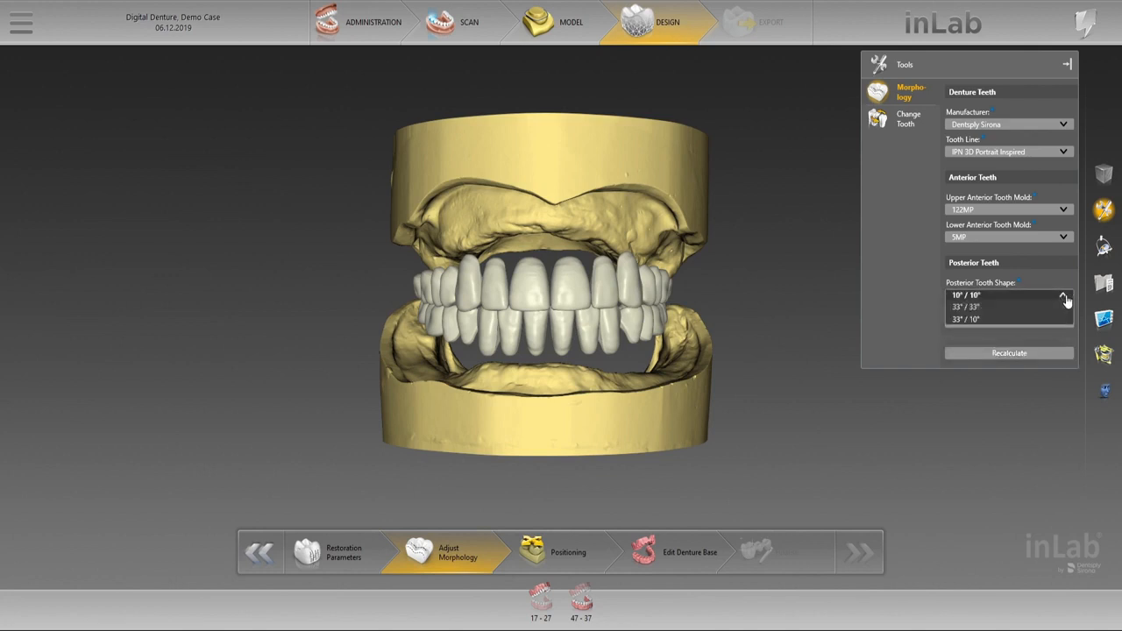
{"action": "left_click", "coordinate": [1065, 300]}
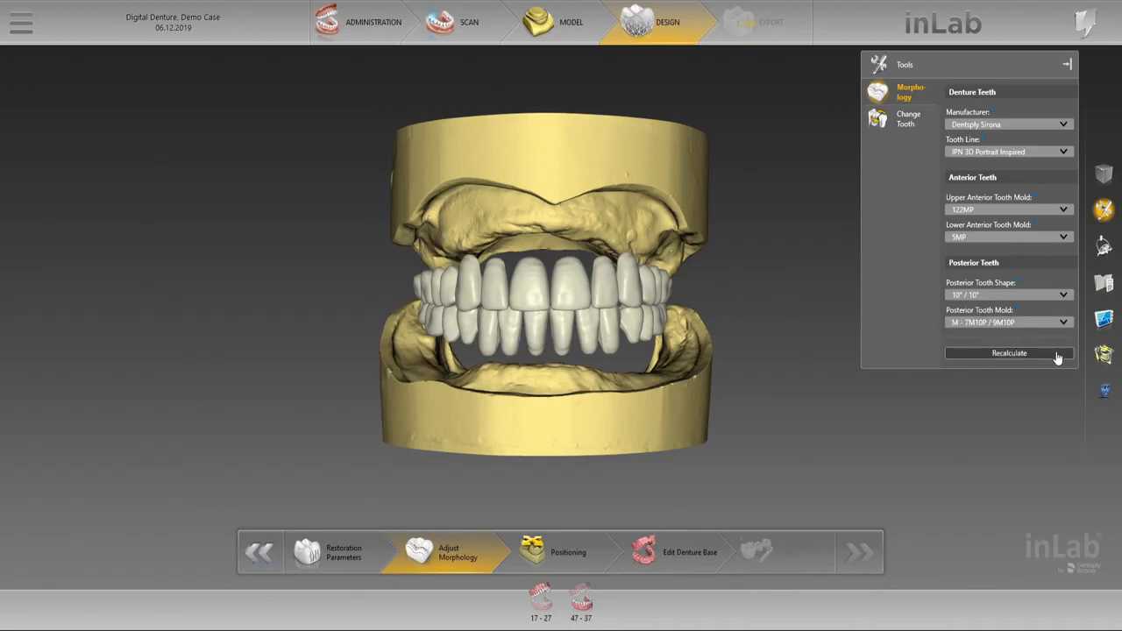
- Review the replacement tooth types offered by Change Tooth for tooth 17 and for tooth 22
{"action": "left_click", "coordinate": [917, 127]}
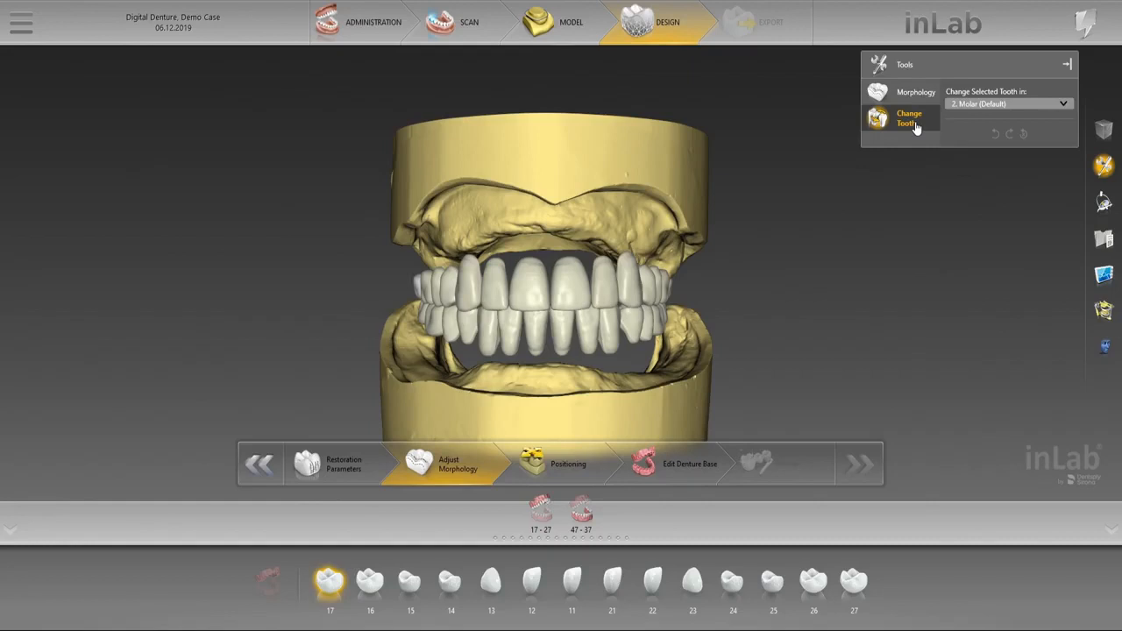
{"action": "left_click", "coordinate": [1064, 105]}
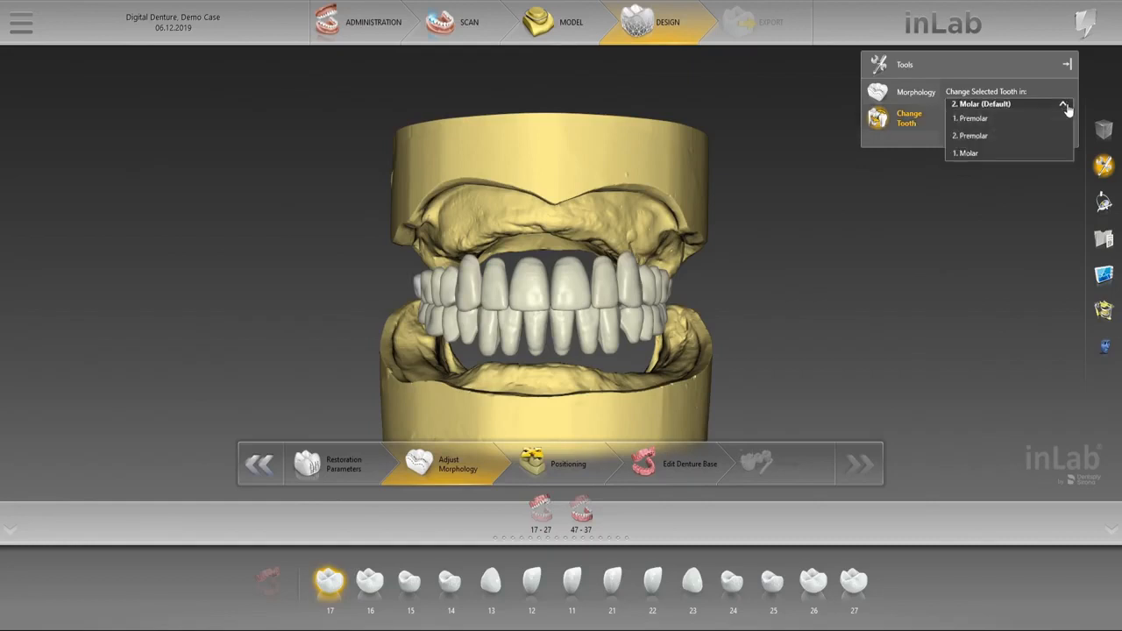
{"action": "left_click", "coordinate": [1067, 106]}
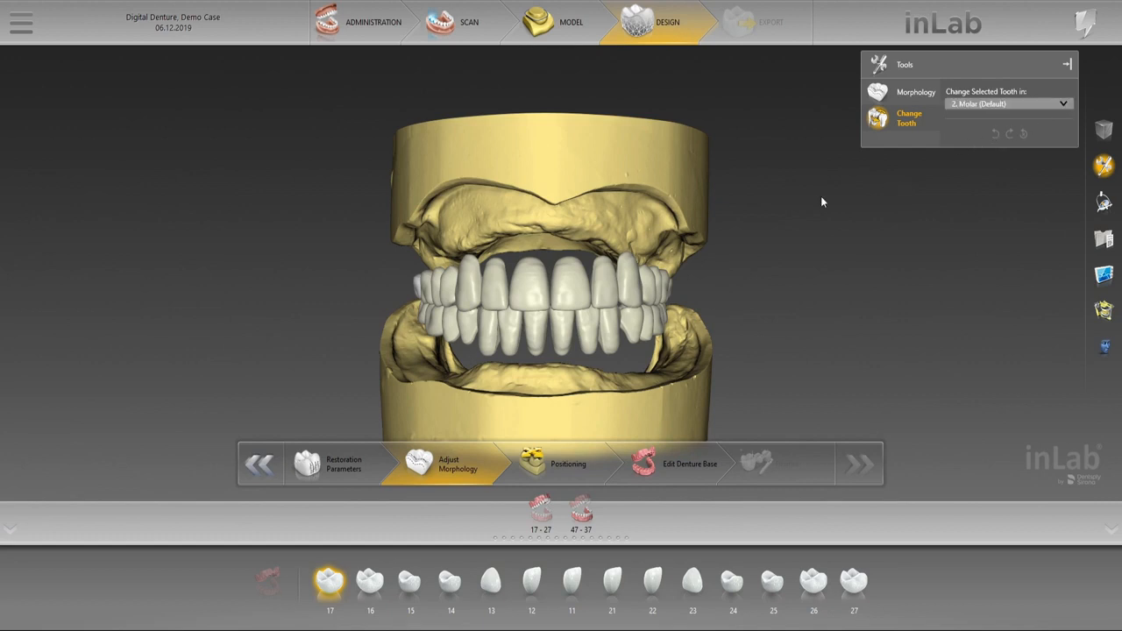
{"action": "left_click", "coordinate": [607, 294]}
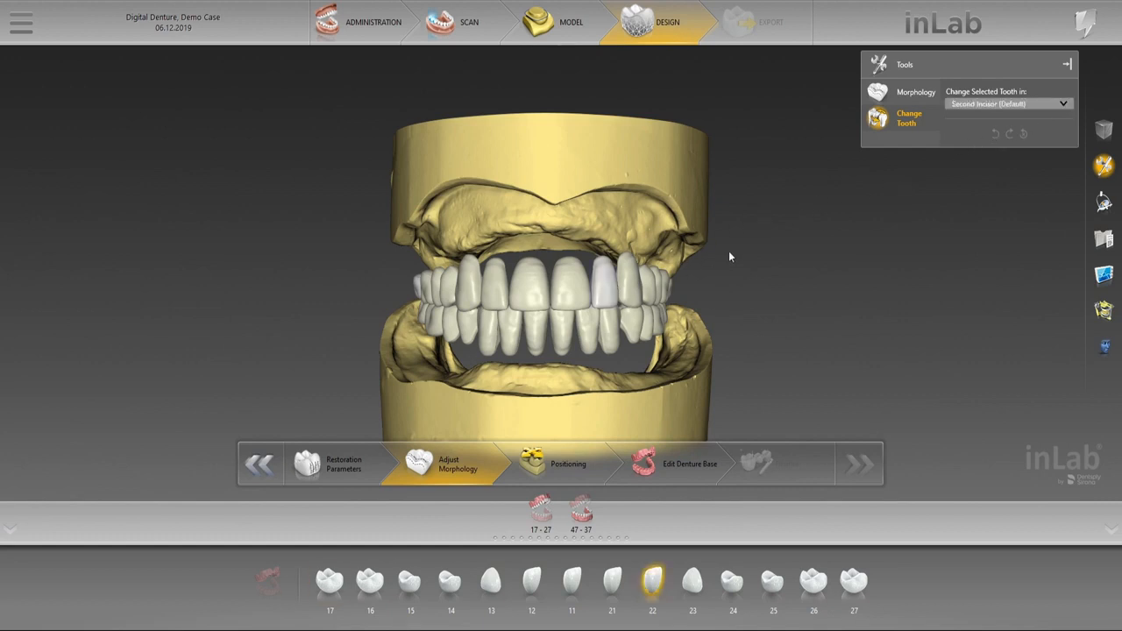
{"action": "left_click", "coordinate": [1069, 106]}
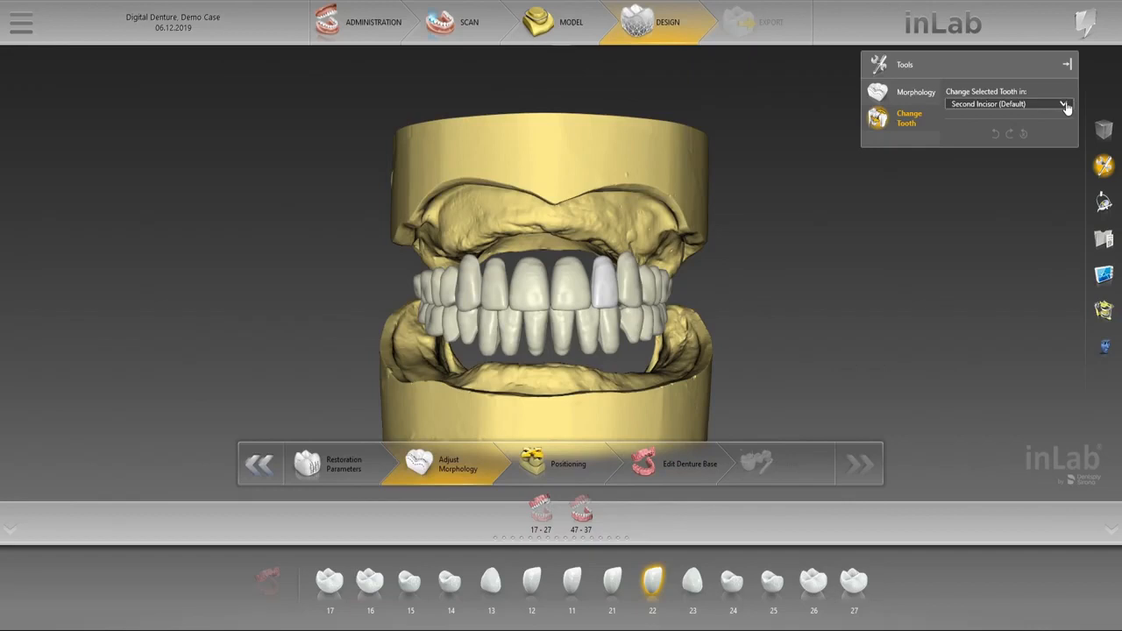
{"action": "left_click", "coordinate": [1066, 106]}
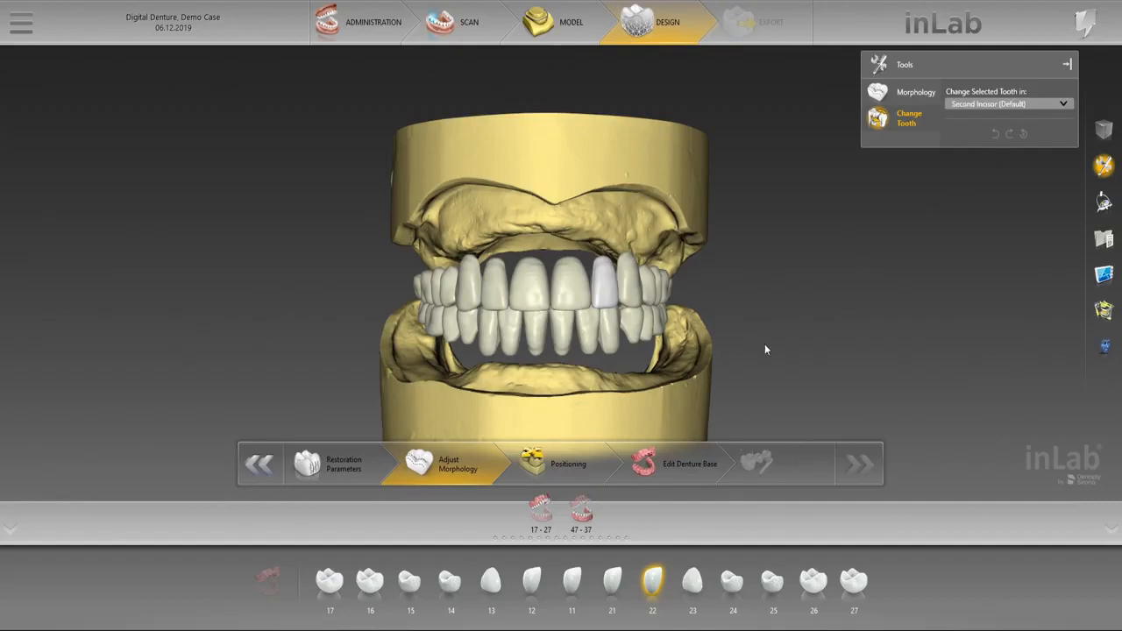
- In the Positioning phase, move tooth 22 slightly with the Move and Rotate tool
{"action": "left_click", "coordinate": [587, 462]}
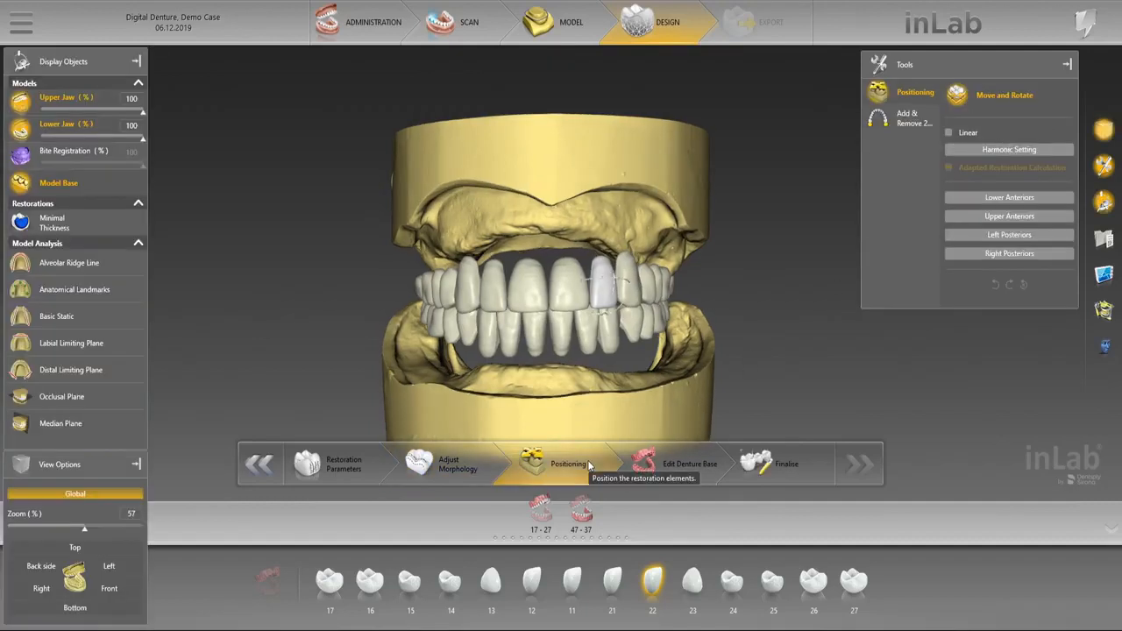
{"action": "left_click", "coordinate": [613, 287]}
{"action": "left_click", "coordinate": [613, 287]}
{"action": "mouse_move", "coordinate": [613, 288]}
{"action": "left_mouse_down"}
{"action": "mouse_move", "coordinate": [613, 271]}
{"action": "mouse_move", "coordinate": [616, 306]}
{"action": "mouse_move", "coordinate": [609, 285]}
{"action": "left_mouse_up"}
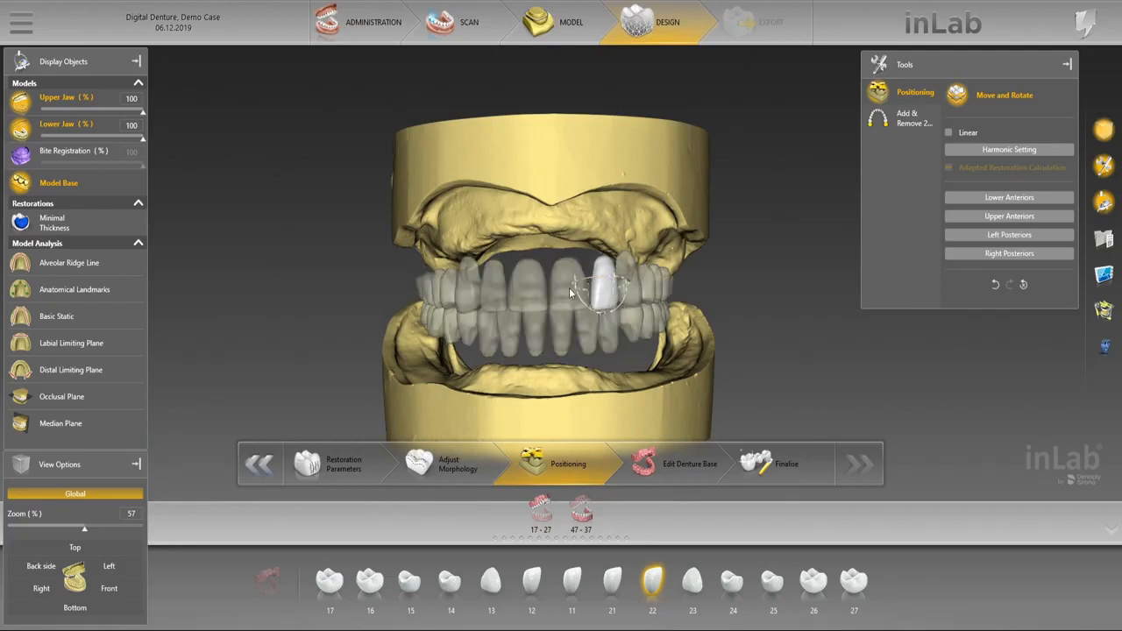
- Extend the selection from tooth 22 to the upper incisors 21, 11 and 12
{"action": "left_click", "coordinate": [569, 288], "text": "ctrl"}
{"action": "left_click", "coordinate": [523, 299], "text": "ctrl"}
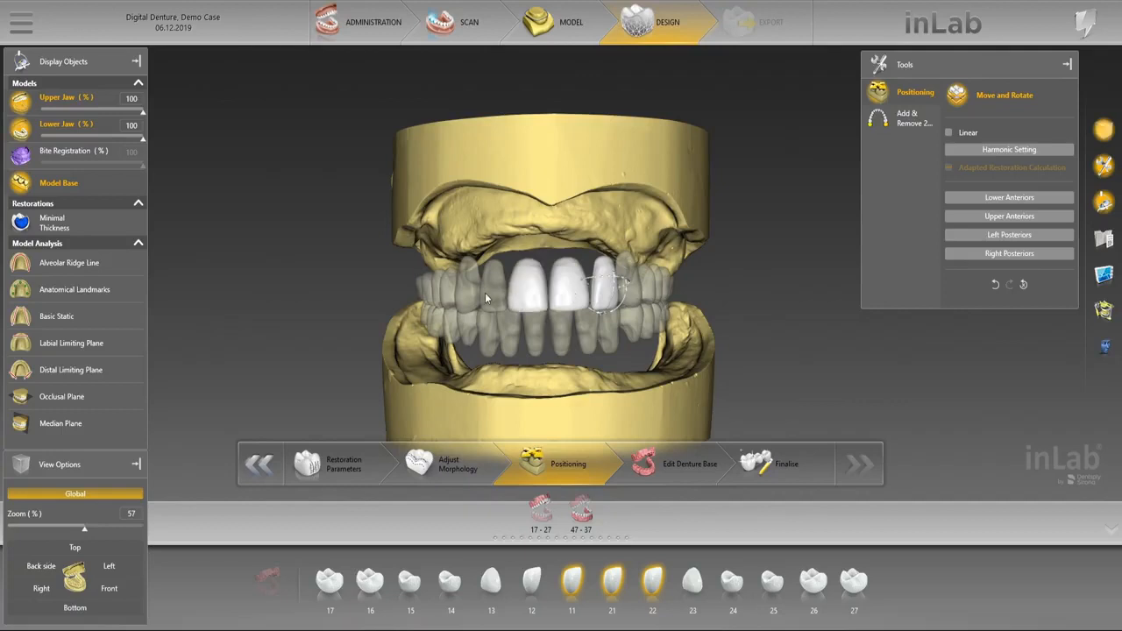
{"action": "left_click", "coordinate": [487, 296], "text": "ctrl"}
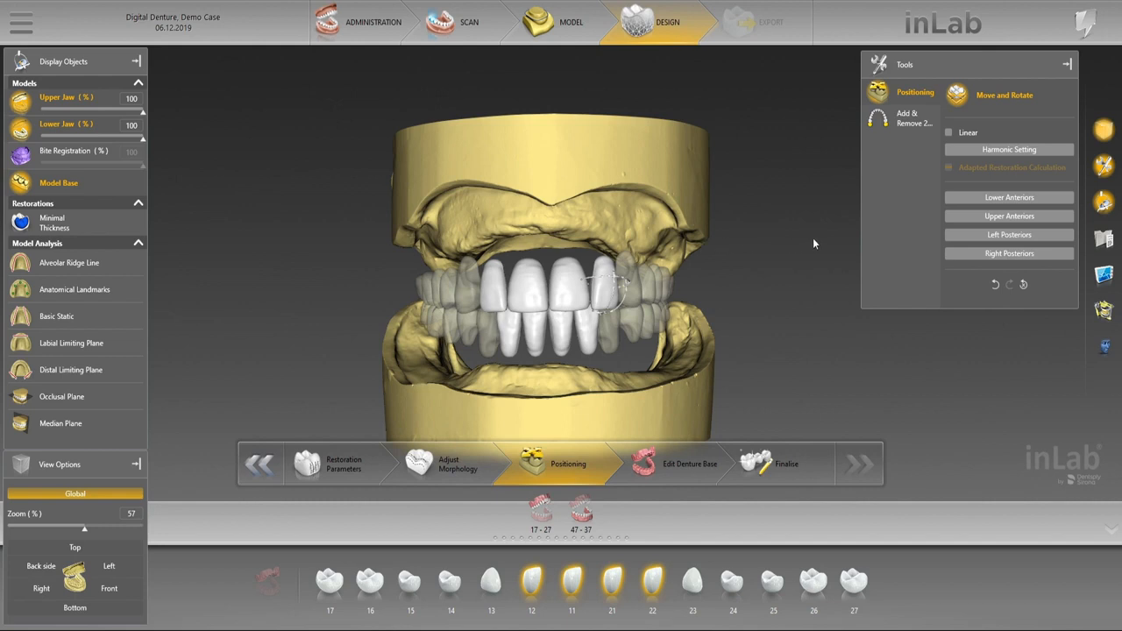
- Select the upper anteriors as a group and move them slightly, first freely and again with linear movement enabled
{"action": "left_click", "coordinate": [991, 198]}
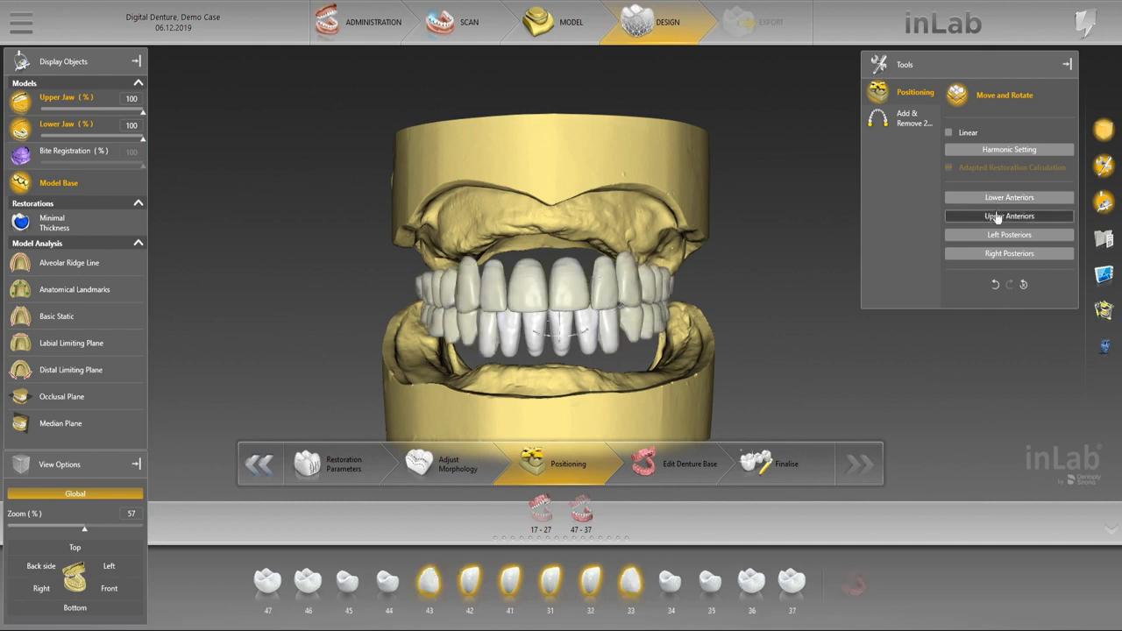
{"action": "left_click", "coordinate": [997, 217]}
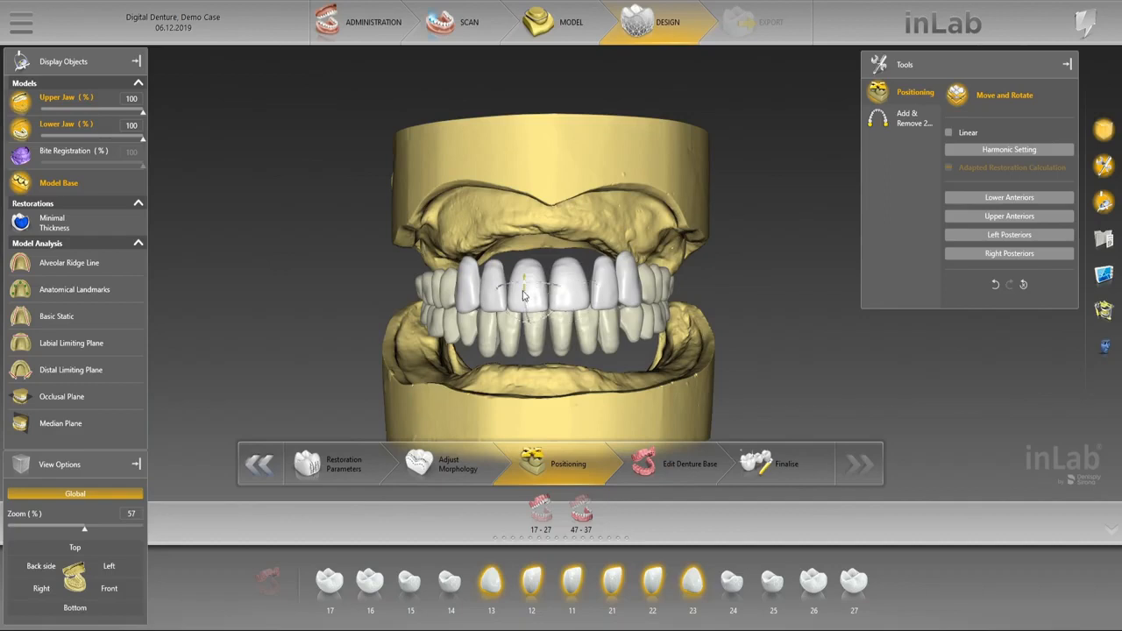
{"action": "mouse_move", "coordinate": [524, 296]}
{"action": "left_mouse_down"}
{"action": "mouse_move", "coordinate": [527, 276]}
{"action": "mouse_move", "coordinate": [531, 295]}
{"action": "left_mouse_up"}
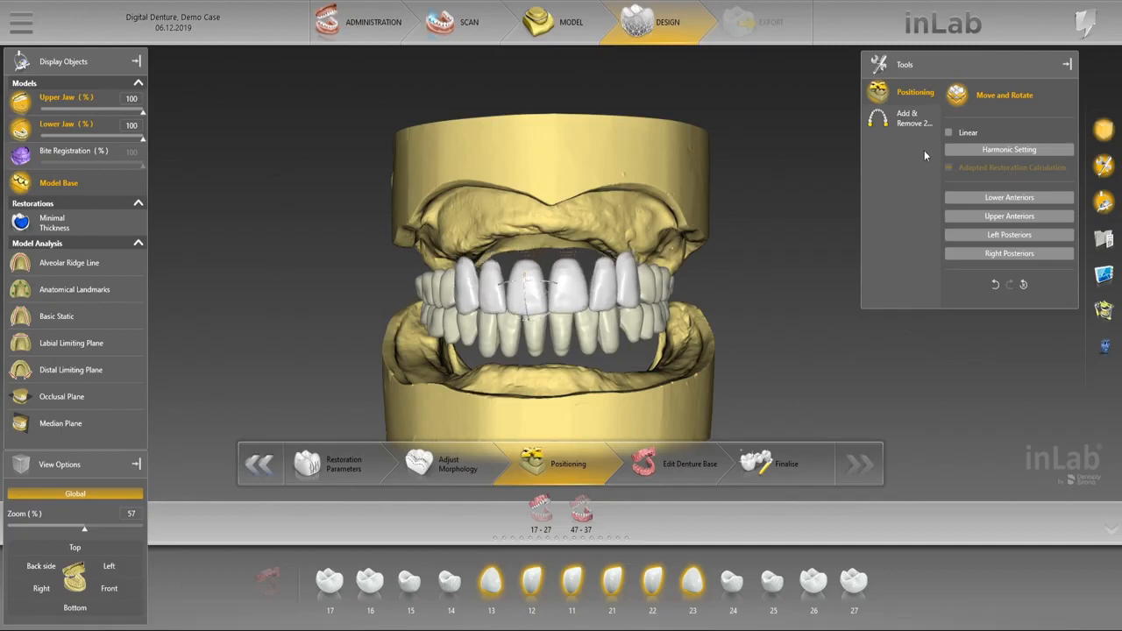
{"action": "left_click", "coordinate": [949, 133]}
{"action": "mouse_move", "coordinate": [527, 296]}
{"action": "left_mouse_down"}
{"action": "mouse_move", "coordinate": [525, 276]}
{"action": "mouse_move", "coordinate": [528, 290]}
{"action": "left_mouse_up"}
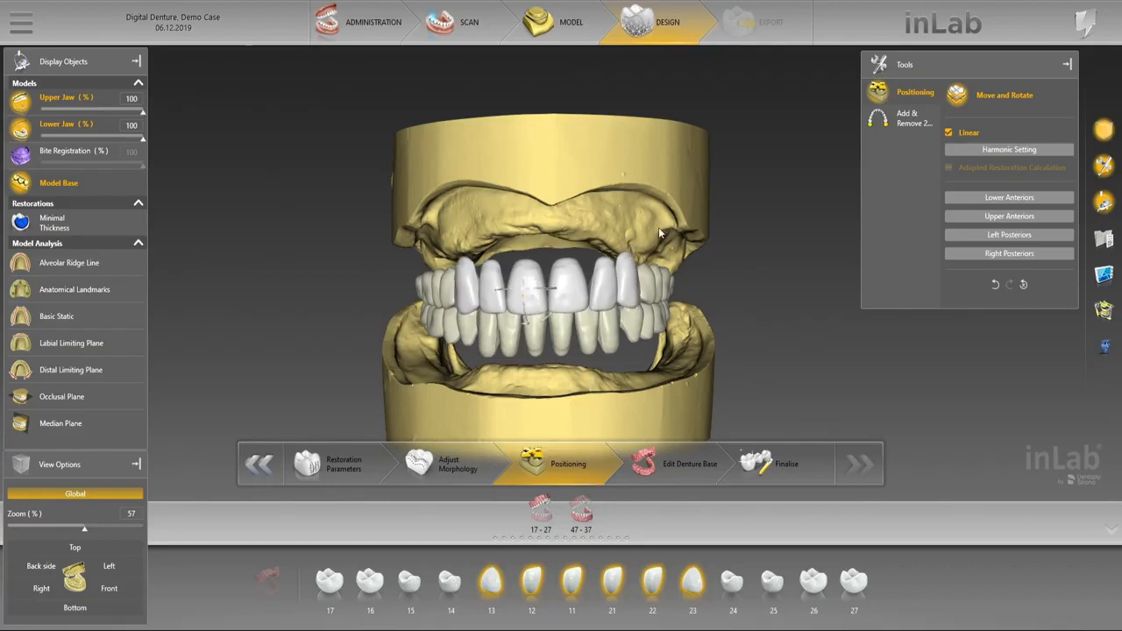
- Select the left and the right posterior groups in turn, and open the options for adding or removing second molars
{"action": "left_click", "coordinate": [971, 236]}
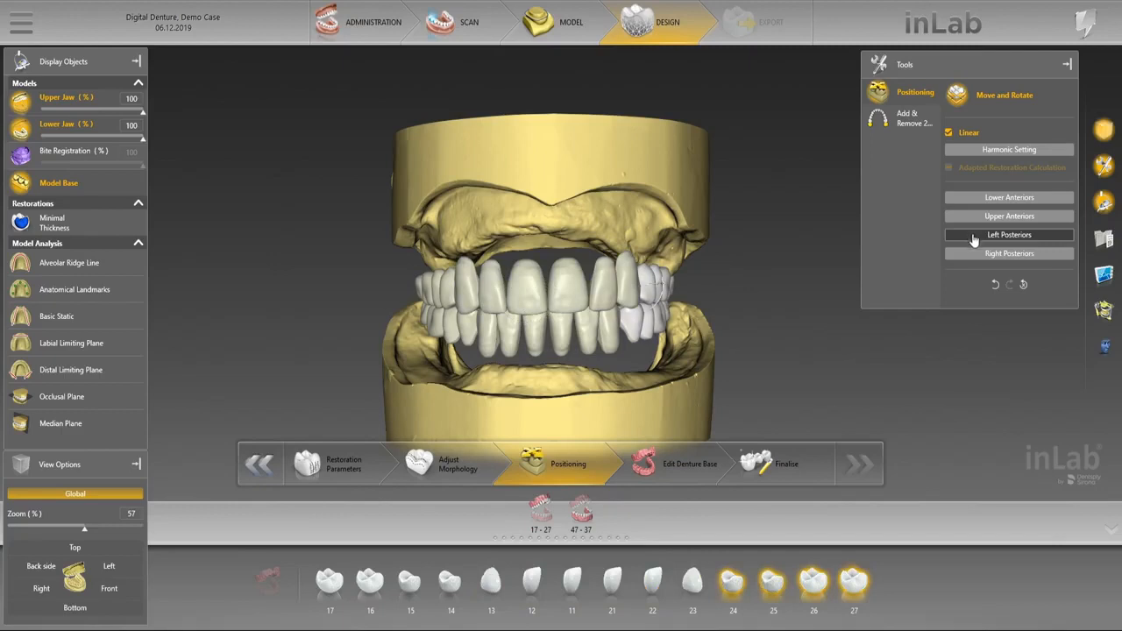
{"action": "left_click", "coordinate": [974, 256]}
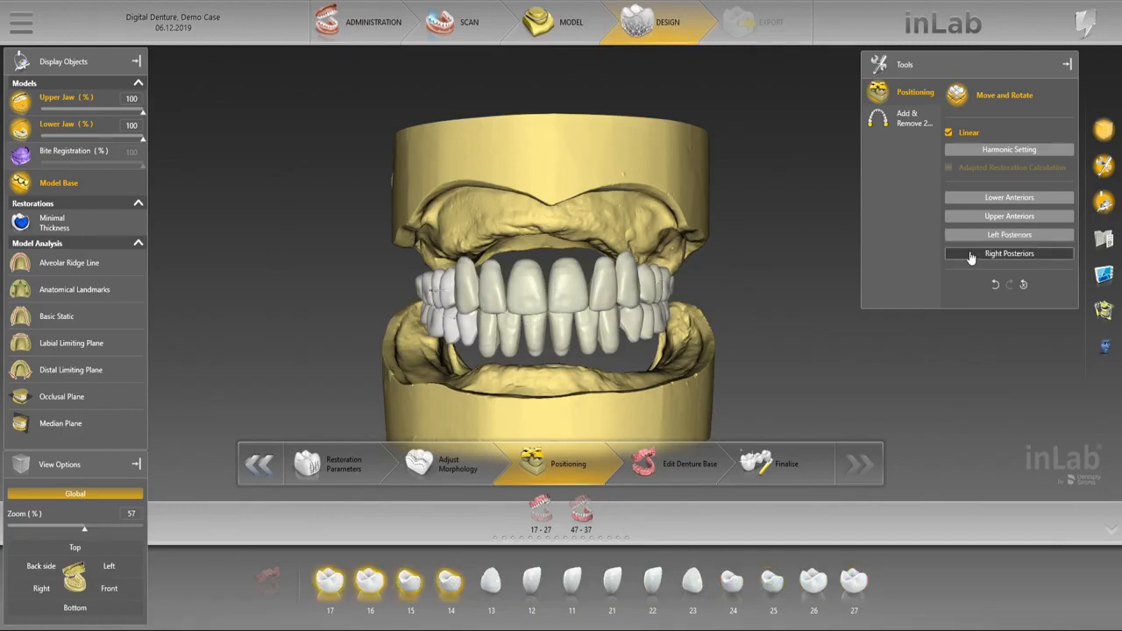
{"action": "left_click", "coordinate": [911, 129]}
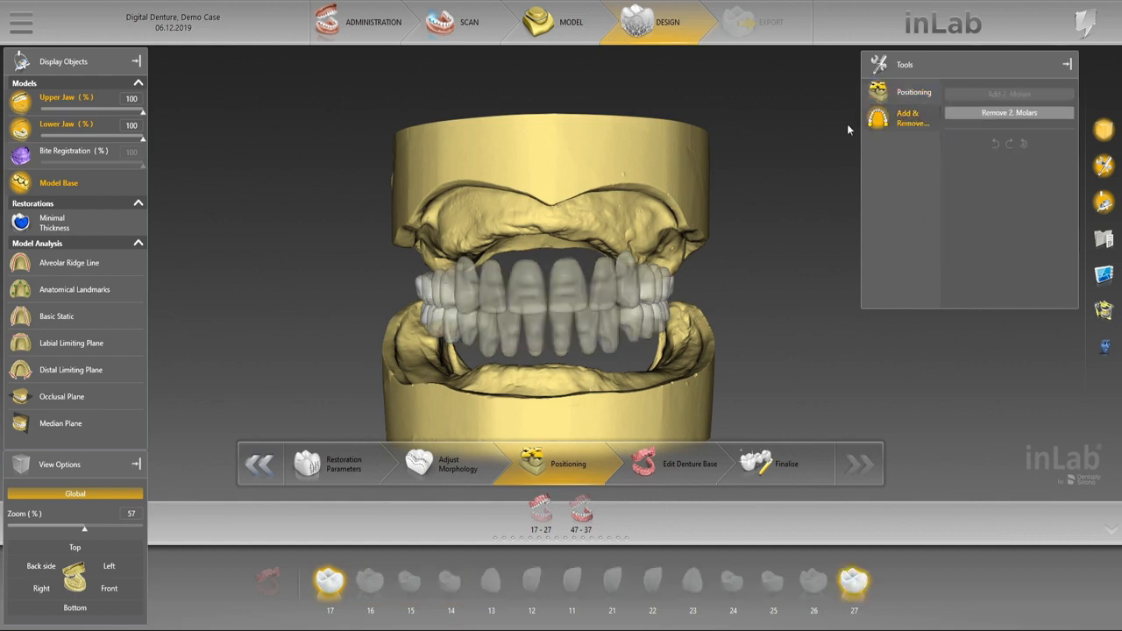
{"action": "mouse_move", "coordinate": [769, 148]}
{"action": "right_mouse_down"}
{"action": "mouse_move", "coordinate": [732, 175]}
{"action": "mouse_move", "coordinate": [674, 181]}
{"action": "mouse_move", "coordinate": [750, 128]}
{"action": "mouse_move", "coordinate": [780, 163]}
{"action": "right_mouse_up"}
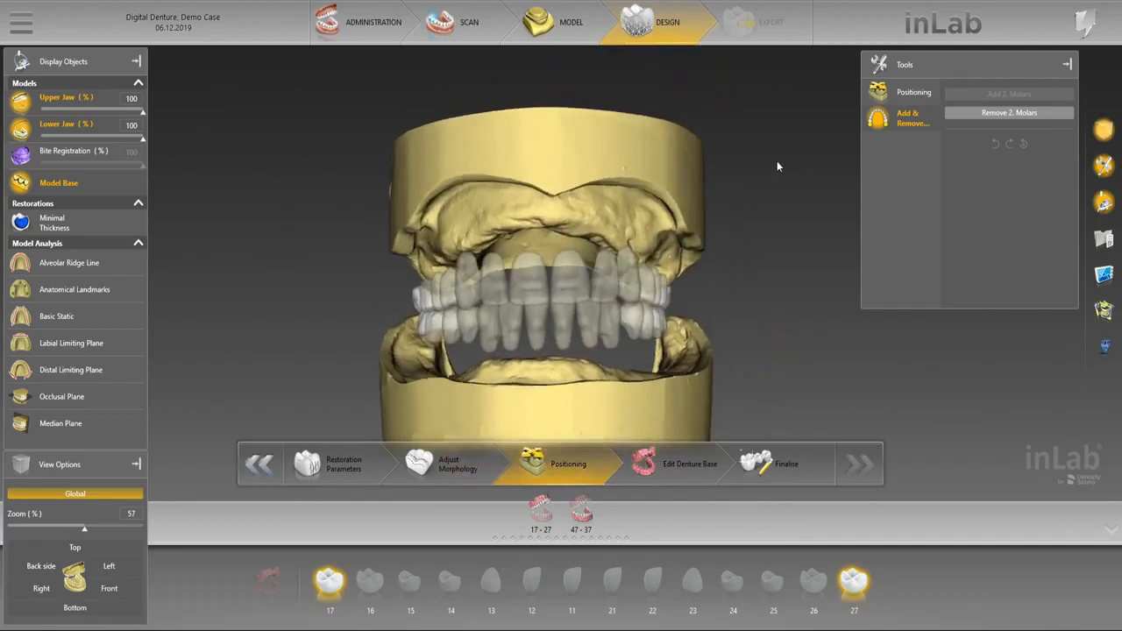
{"action": "mouse_move", "coordinate": [455, 167]}
{"action": "right_mouse_down"}
{"action": "mouse_move", "coordinate": [500, 198]}
{"action": "mouse_move", "coordinate": [470, 164]}
{"action": "mouse_move", "coordinate": [436, 157]}
{"action": "mouse_move", "coordinate": [442, 165]}
{"action": "right_mouse_up"}
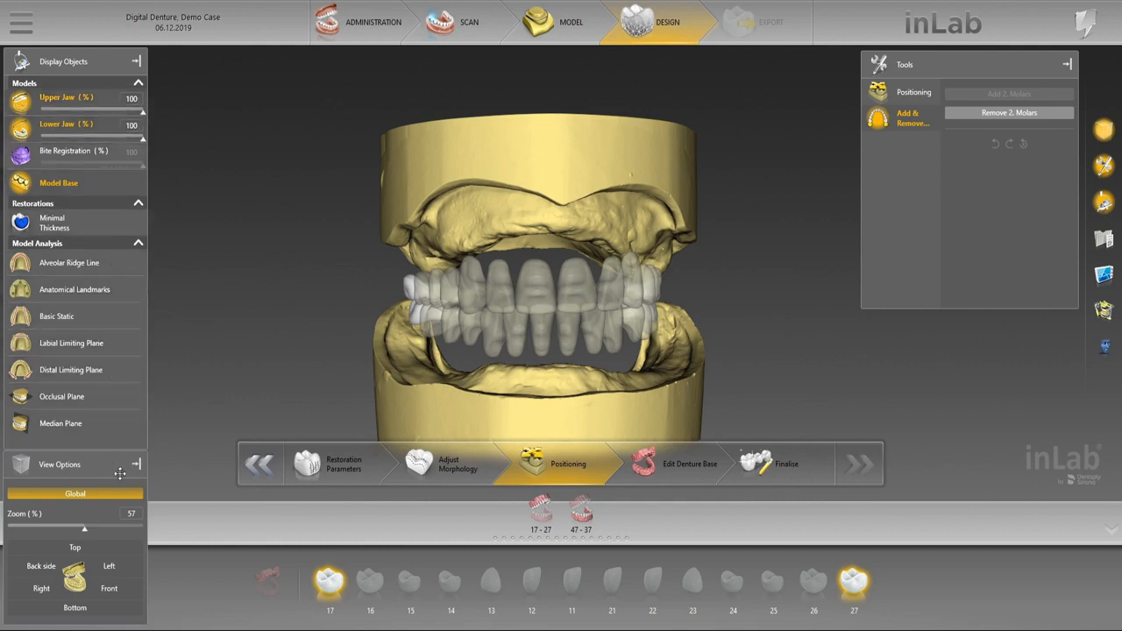
{"action": "left_click", "coordinate": [135, 599]}
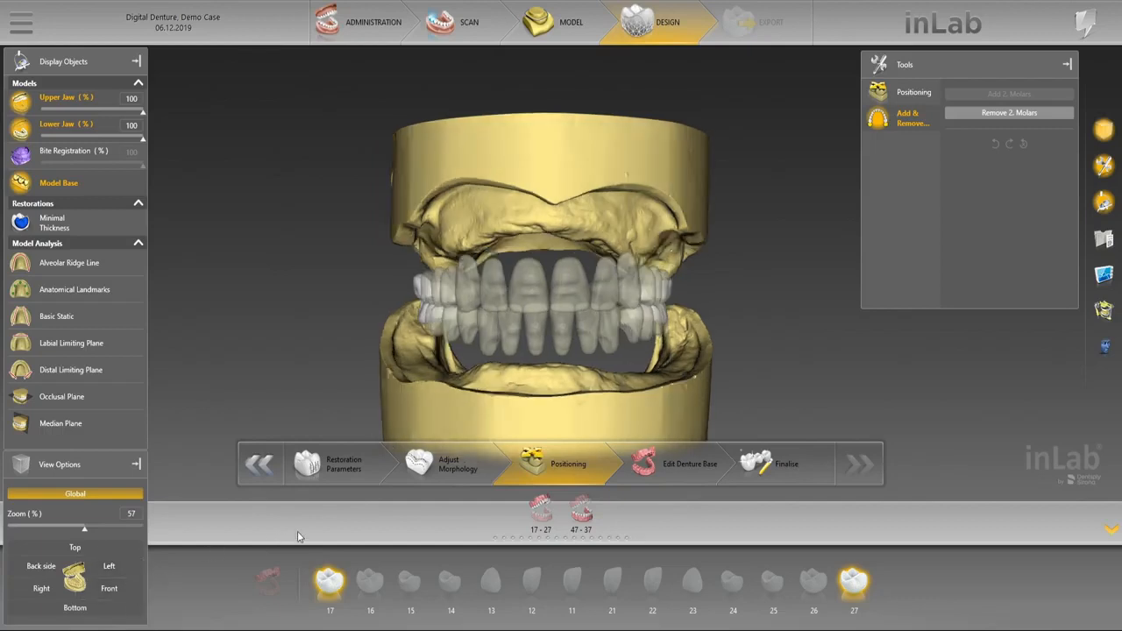
- In the Edit Denture Base phase, add and remove gingiva material between teeth 21 and 22 with the Form tool
{"action": "left_click", "coordinate": [658, 467]}
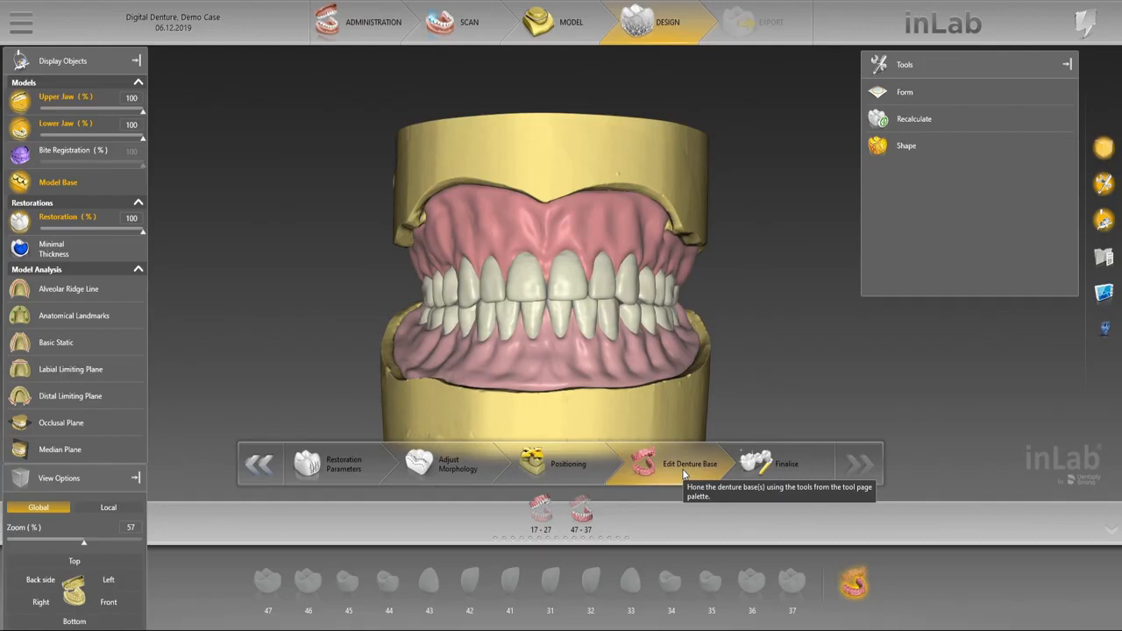
{"action": "left_click", "coordinate": [922, 104]}
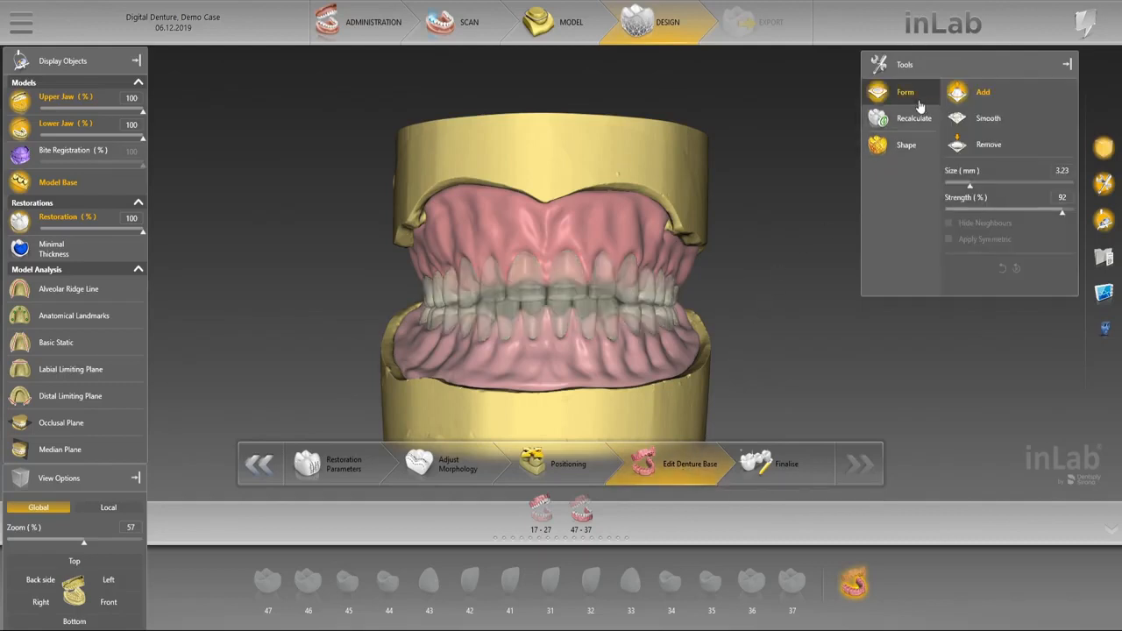
{"action": "scroll", "coordinate": [589, 298], "scroll_direction": "up", "scroll_amount": 6}
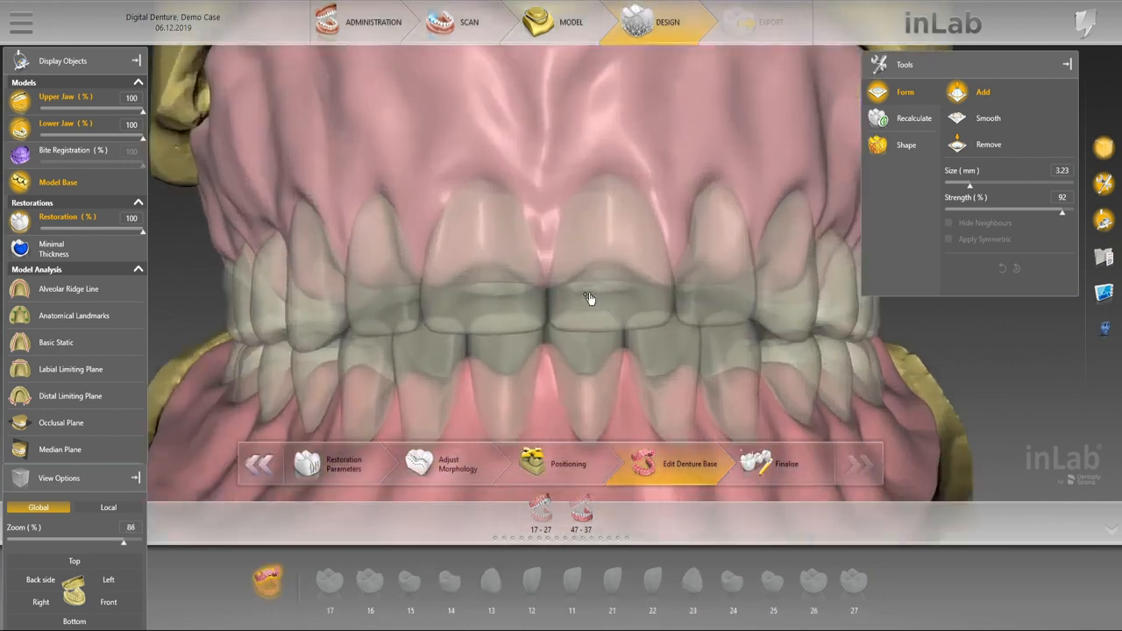
{"action": "mouse_move", "coordinate": [658, 268]}
{"action": "left_mouse_down"}
{"action": "mouse_move", "coordinate": [684, 230]}
{"action": "mouse_move", "coordinate": [681, 243]}
{"action": "left_mouse_up"}
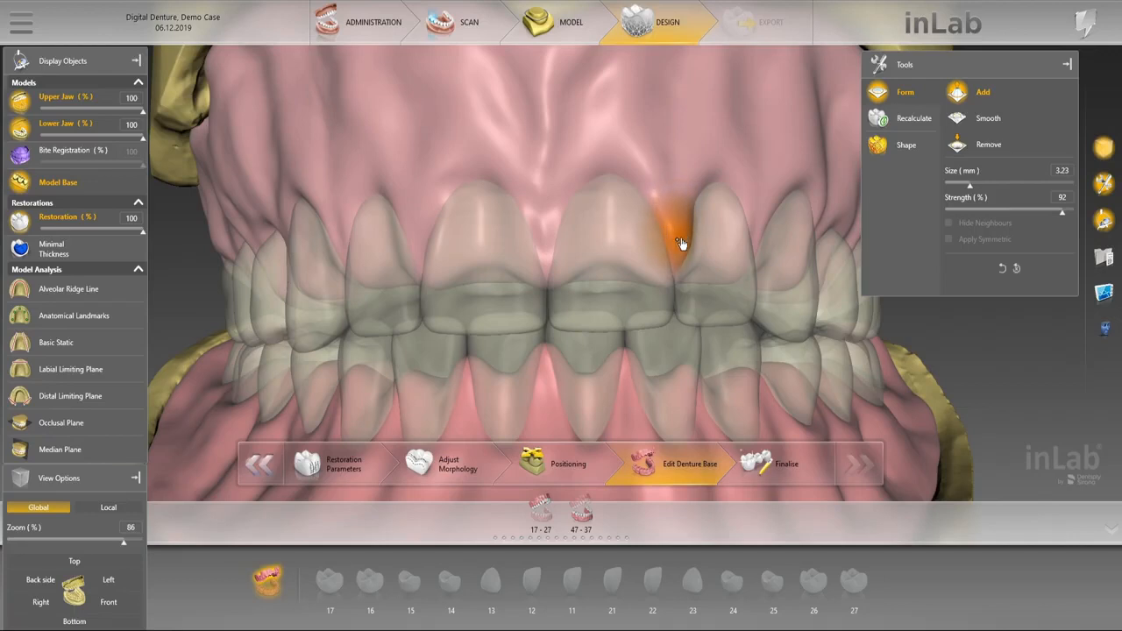
{"action": "left_click", "coordinate": [960, 146]}
{"action": "left_click_drag", "start_coordinate": [684, 224], "coordinate": [679, 250]}
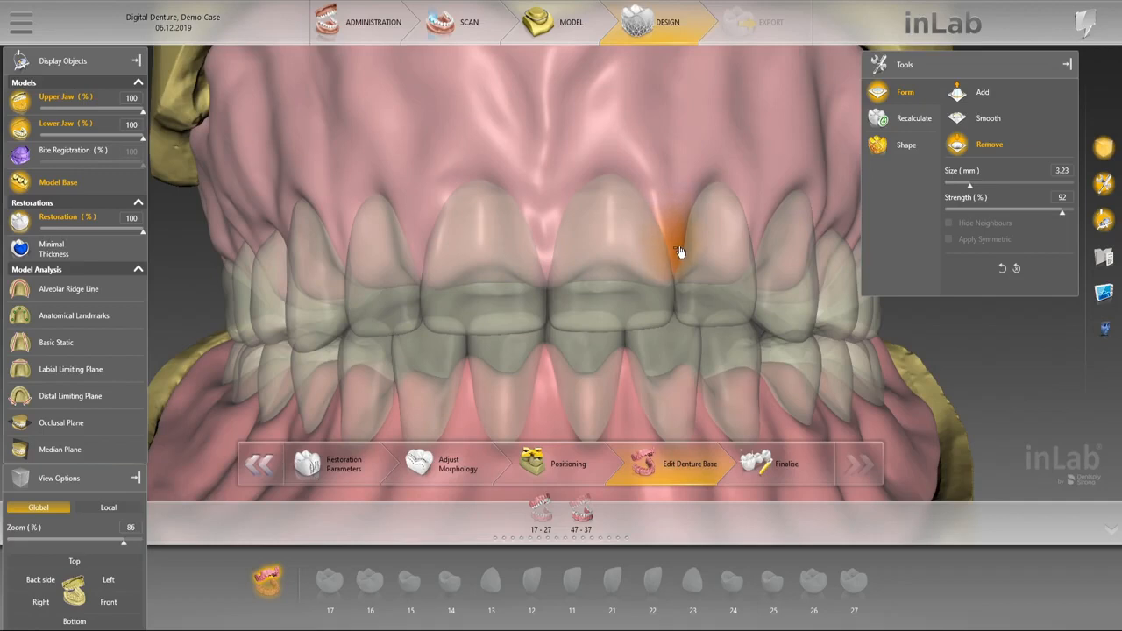
- Activate the Shape tool for the upper denture base
{"action": "left_click", "coordinate": [896, 149]}
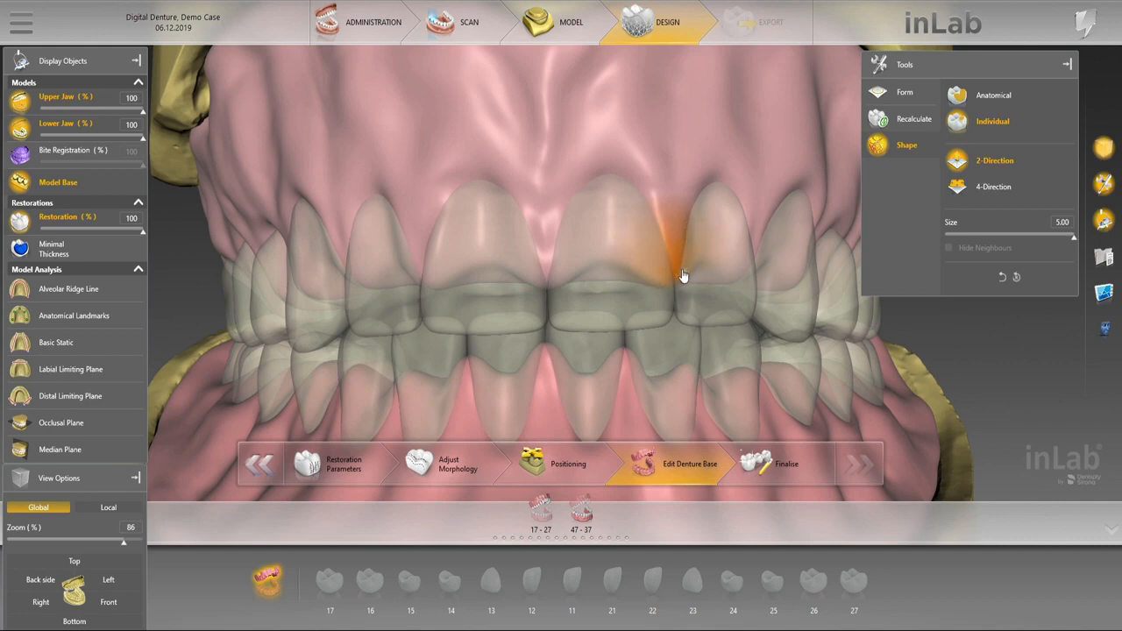
{"action": "scroll", "coordinate": [684, 275], "scroll_direction": "down", "scroll_amount": 5}
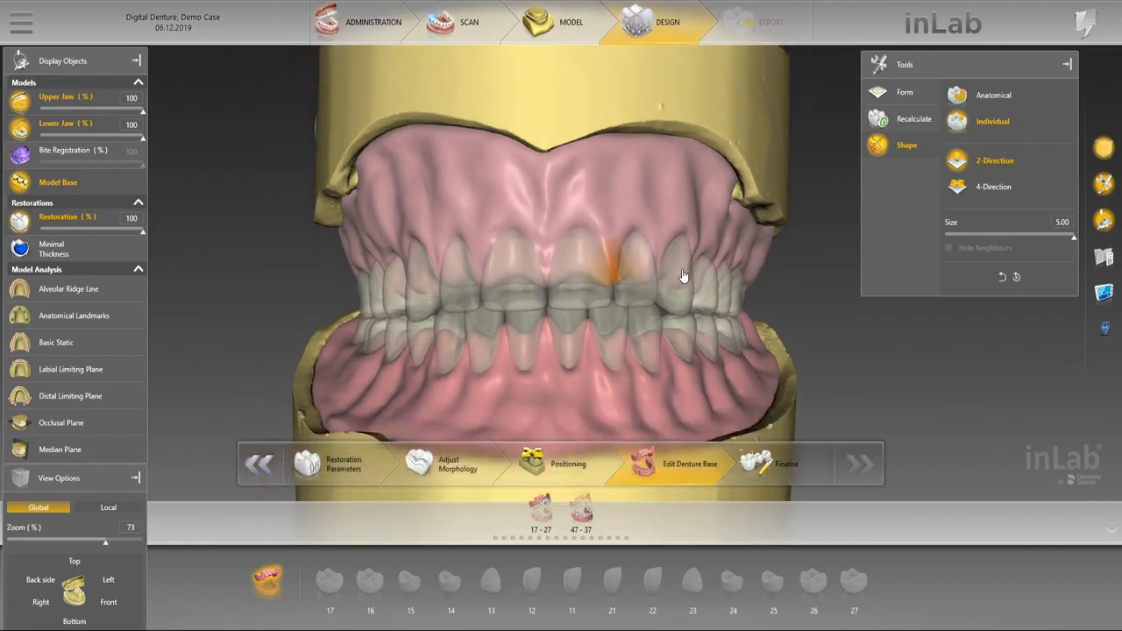
{"action": "scroll", "coordinate": [683, 276], "scroll_direction": "down", "scroll_amount": 2}
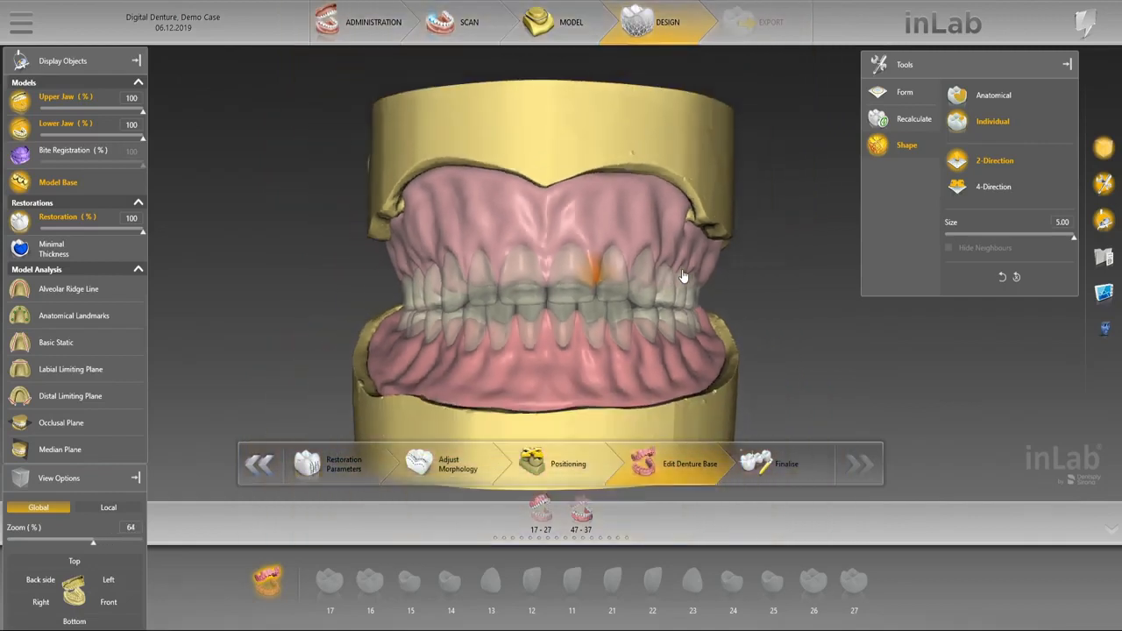
{"action": "scroll", "coordinate": [683, 275], "scroll_direction": "down", "scroll_amount": 1}
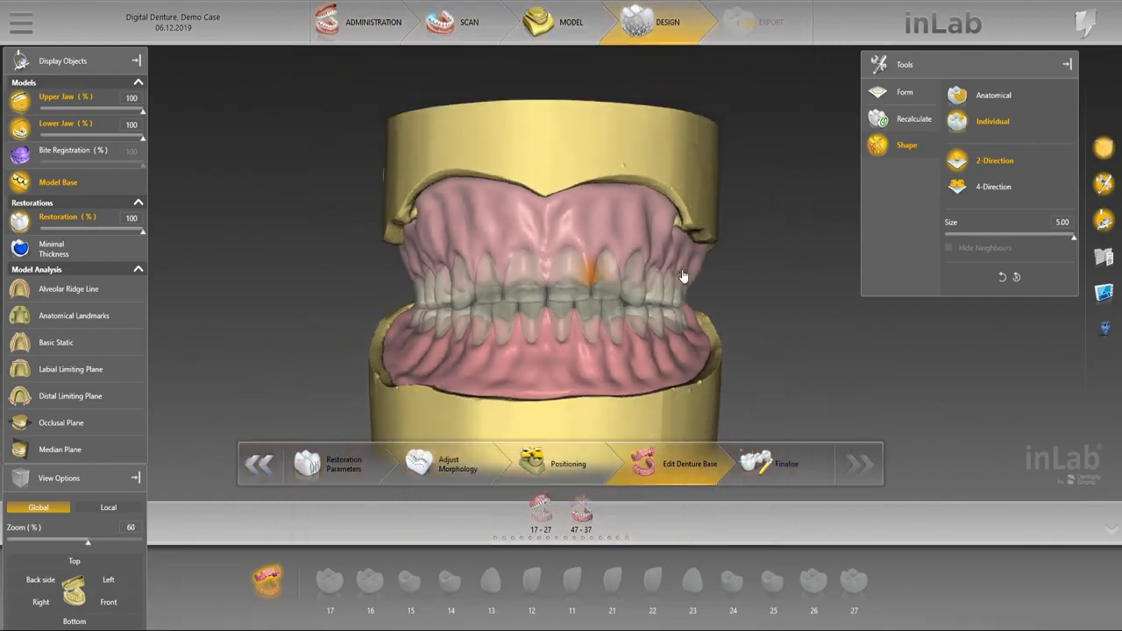
- Inspect the finished upper and lower dentures together in the Finalise phase and advance to the Export phase
{"action": "mouse_move", "coordinate": [737, 311]}
{"action": "middle_mouse_down"}
{"action": "mouse_move", "coordinate": [694, 302]}
{"action": "mouse_move", "coordinate": [797, 316]}
{"action": "mouse_move", "coordinate": [761, 325]}
{"action": "mouse_move", "coordinate": [735, 314]}
{"action": "mouse_move", "coordinate": [739, 302]}
{"action": "mouse_move", "coordinate": [741, 323]}
{"action": "middle_mouse_up"}
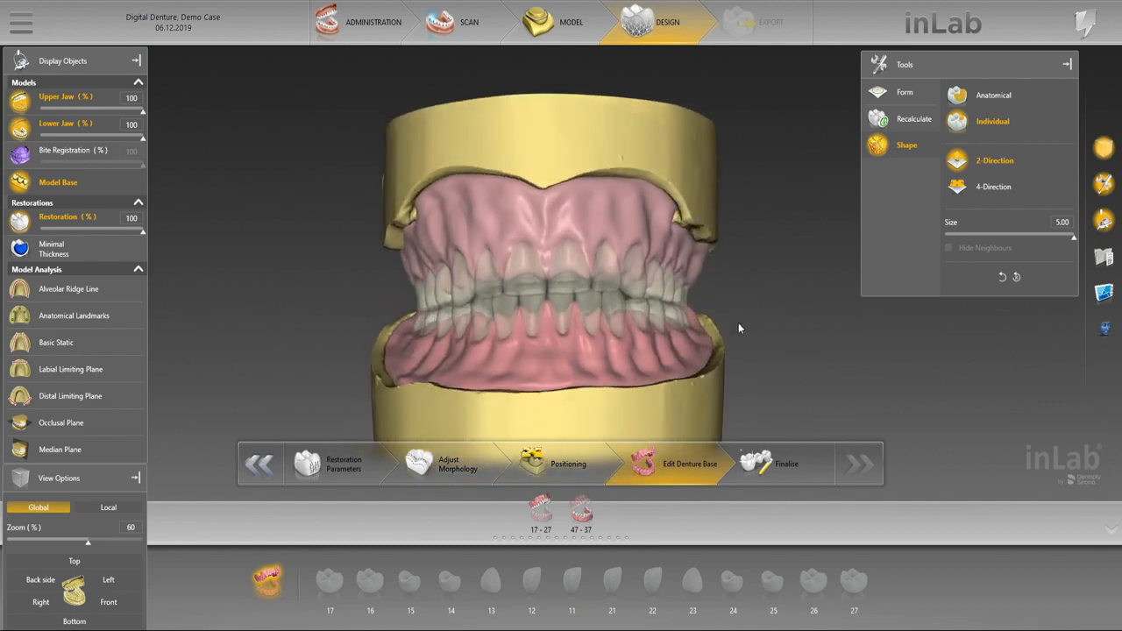
{"action": "left_click", "coordinate": [594, 411]}
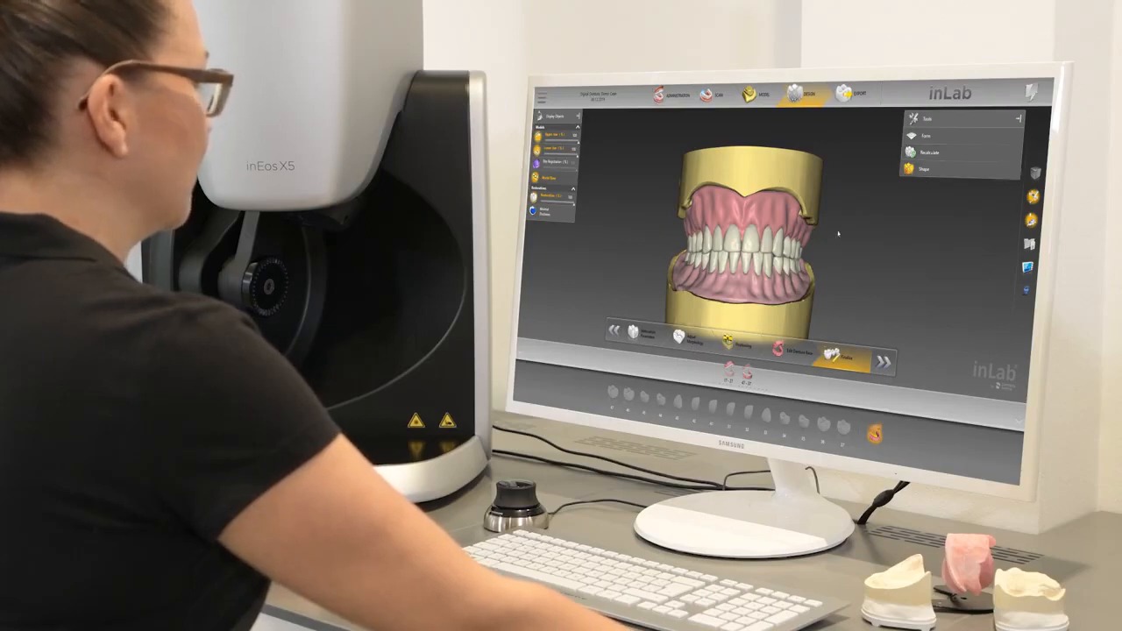
{"action": "scroll", "coordinate": [839, 233], "scroll_direction": "up", "scroll_amount": 3}
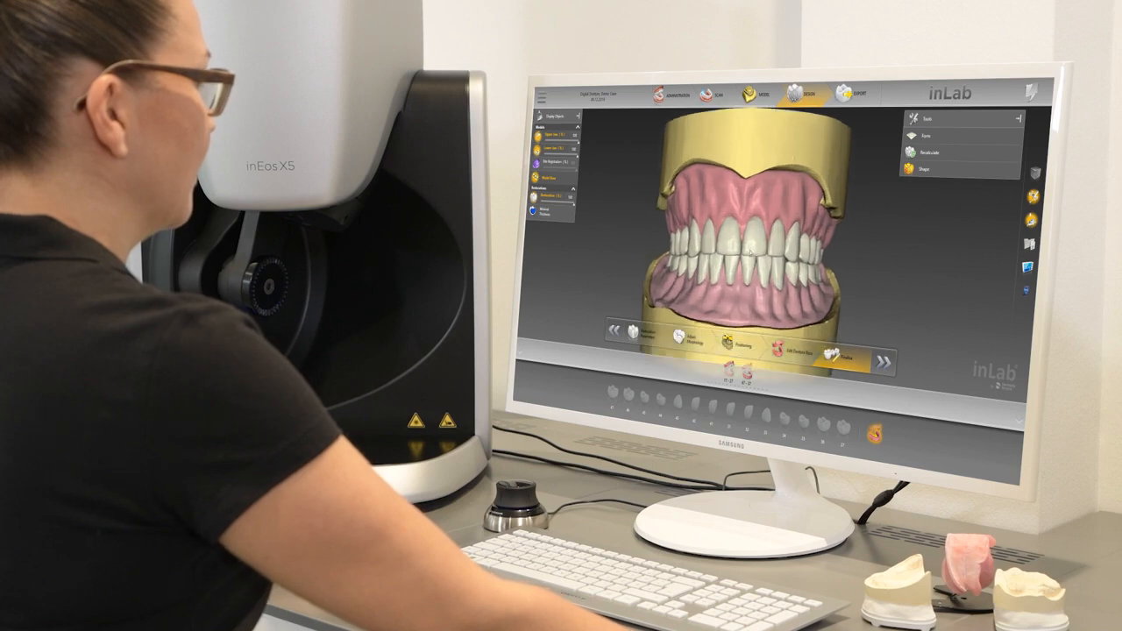
{"action": "scroll", "coordinate": [749, 252], "scroll_direction": "up", "scroll_amount": 3}
{"action": "mouse_move", "coordinate": [745, 261]}
{"action": "left_mouse_down"}
{"action": "mouse_move", "coordinate": [777, 262]}
{"action": "mouse_move", "coordinate": [727, 261]}
{"action": "mouse_move", "coordinate": [747, 260]}
{"action": "left_mouse_up"}
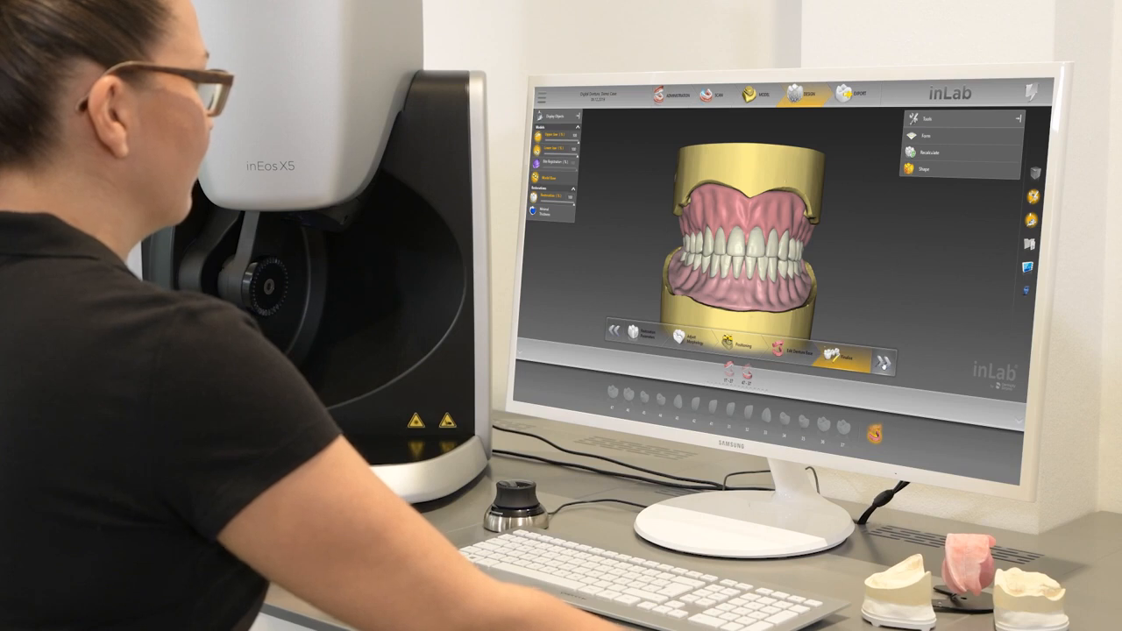
{"action": "left_click", "coordinate": [883, 362]}
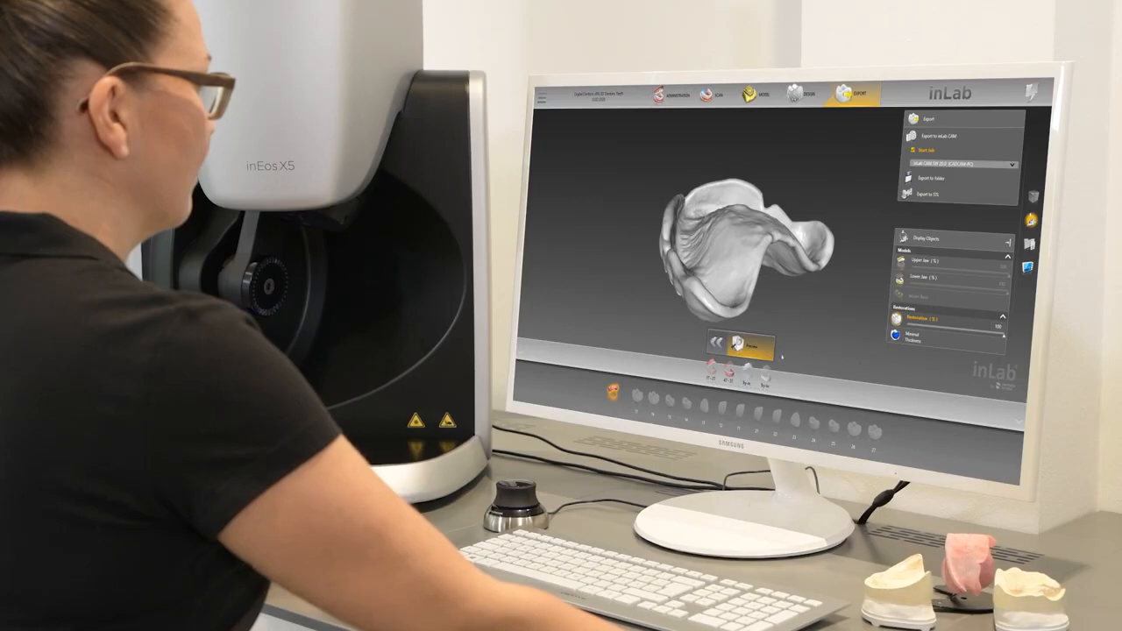
- Examine the export previews of the upper and lower denture bases and of both arches with teeth in turn
{"action": "left_click_drag", "start_coordinate": [736, 322], "coordinate": [755, 216]}
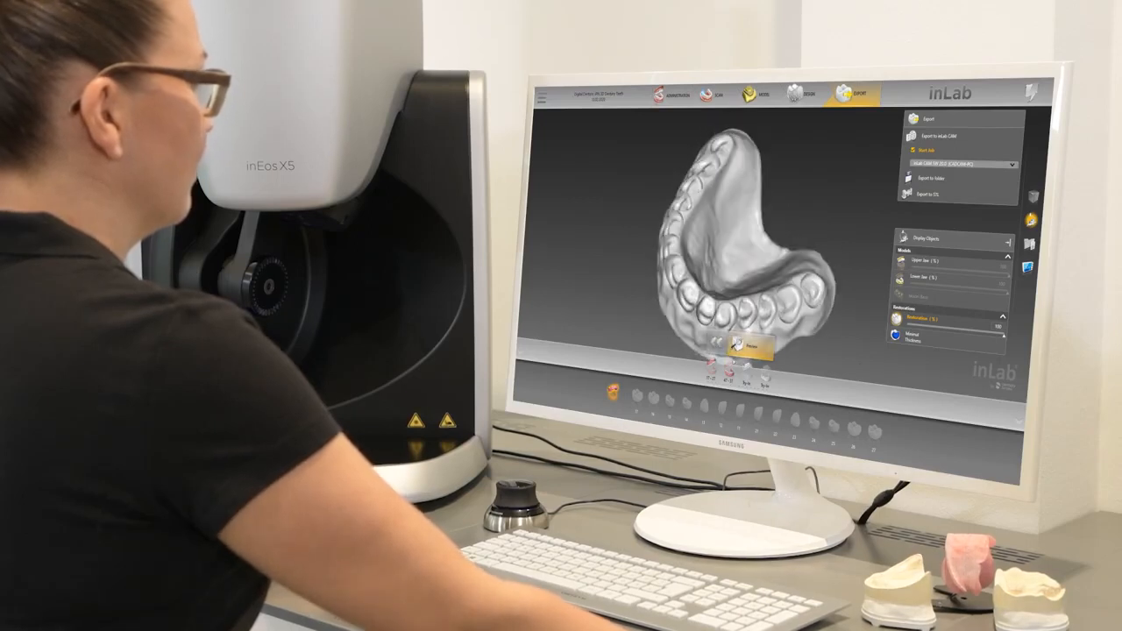
{"action": "left_click", "coordinate": [726, 373]}
{"action": "left_click_drag", "start_coordinate": [750, 180], "coordinate": [737, 221]}
{"action": "left_click", "coordinate": [750, 382]}
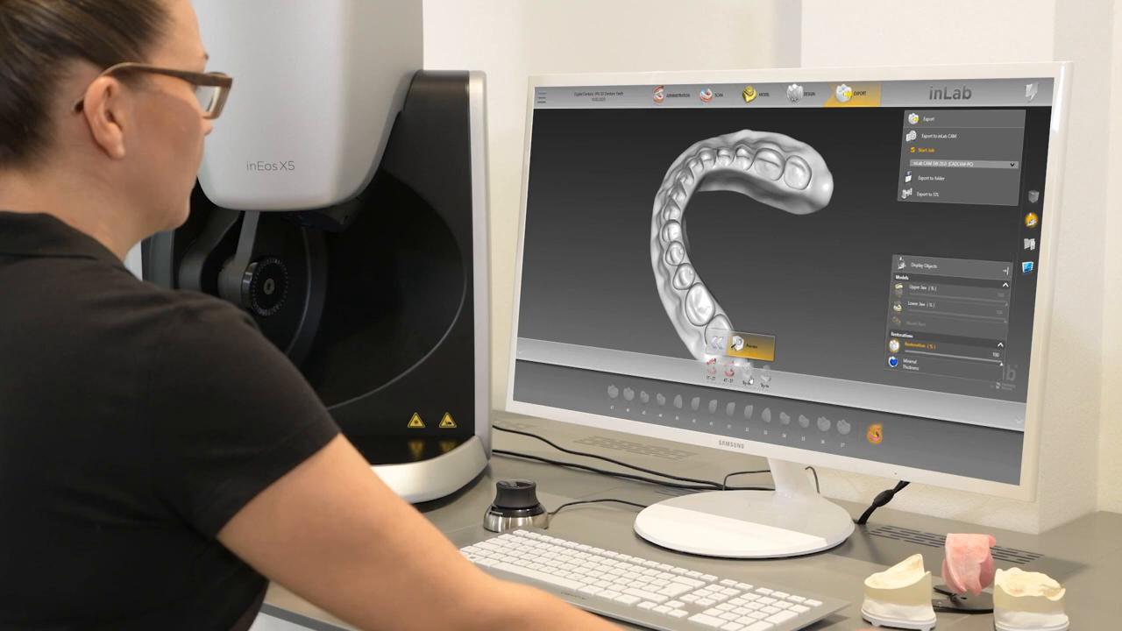
{"action": "left_click_drag", "start_coordinate": [747, 285], "coordinate": [697, 320]}
{"action": "left_click", "coordinate": [756, 399]}
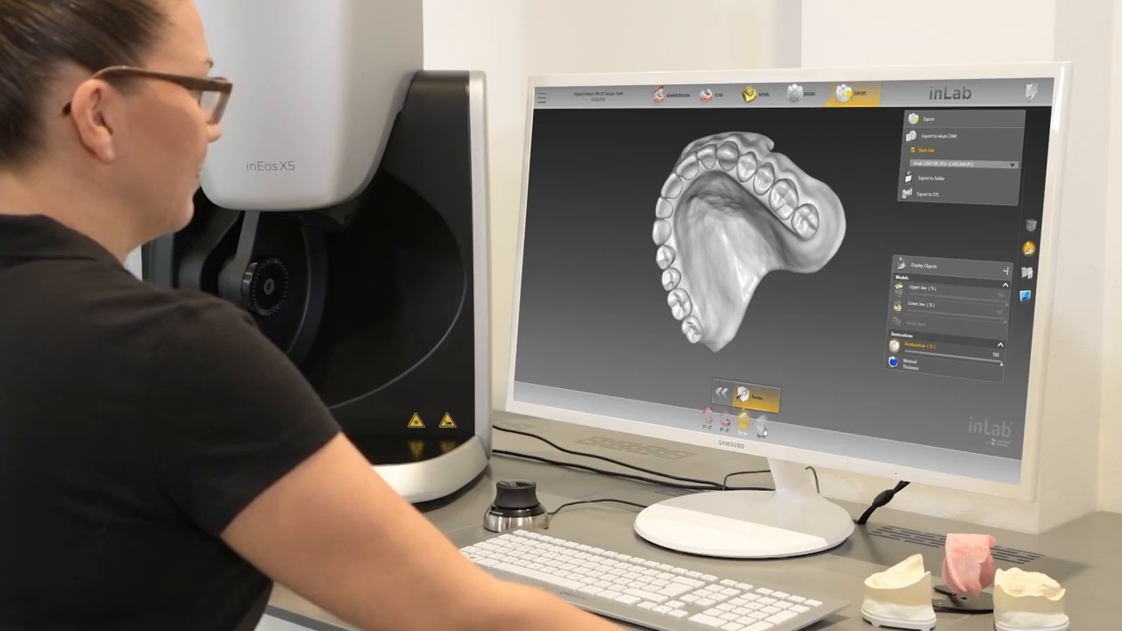
{"action": "left_click_drag", "start_coordinate": [754, 318], "coordinate": [779, 370]}
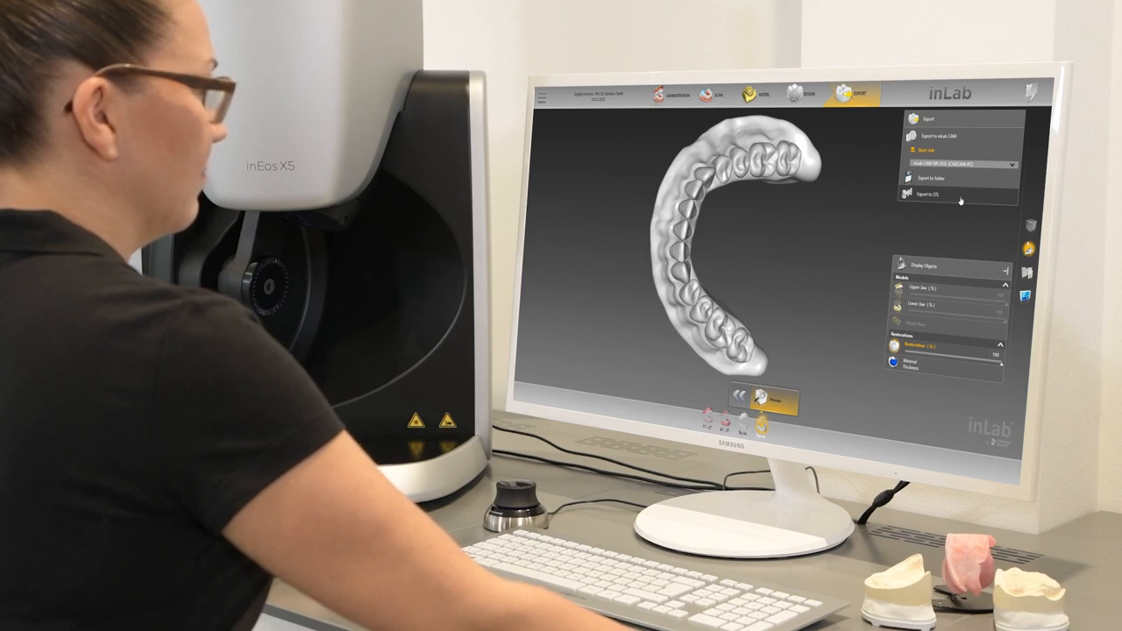
- Export all restorations from the milling preview to inLab CAM
{"action": "left_click", "coordinate": [959, 138]}
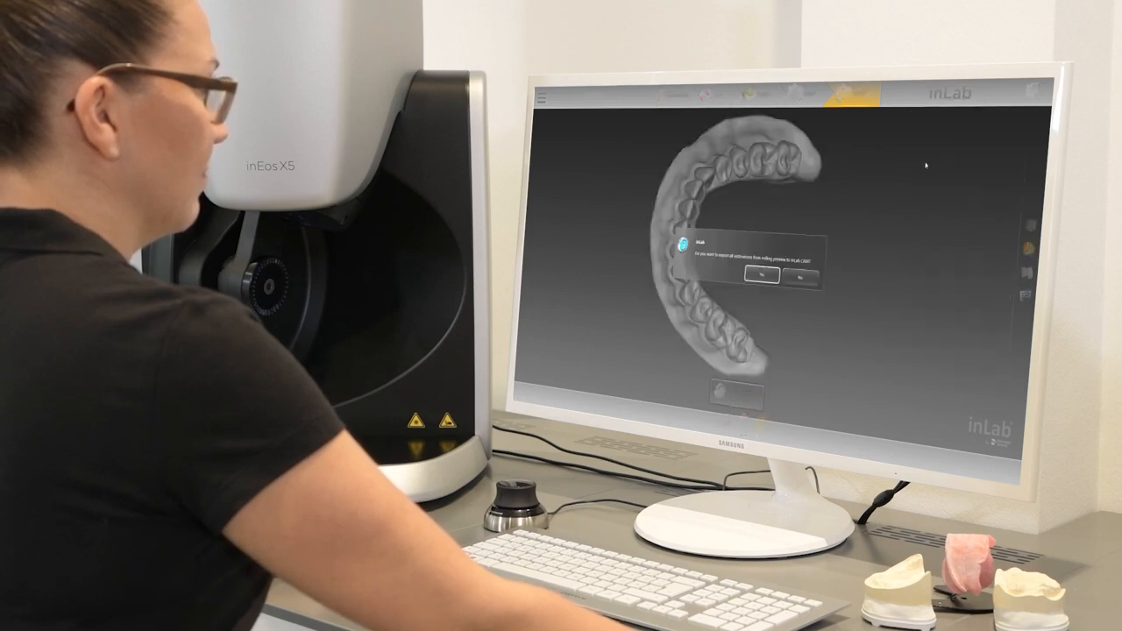
{"action": "left_click", "coordinate": [771, 279]}
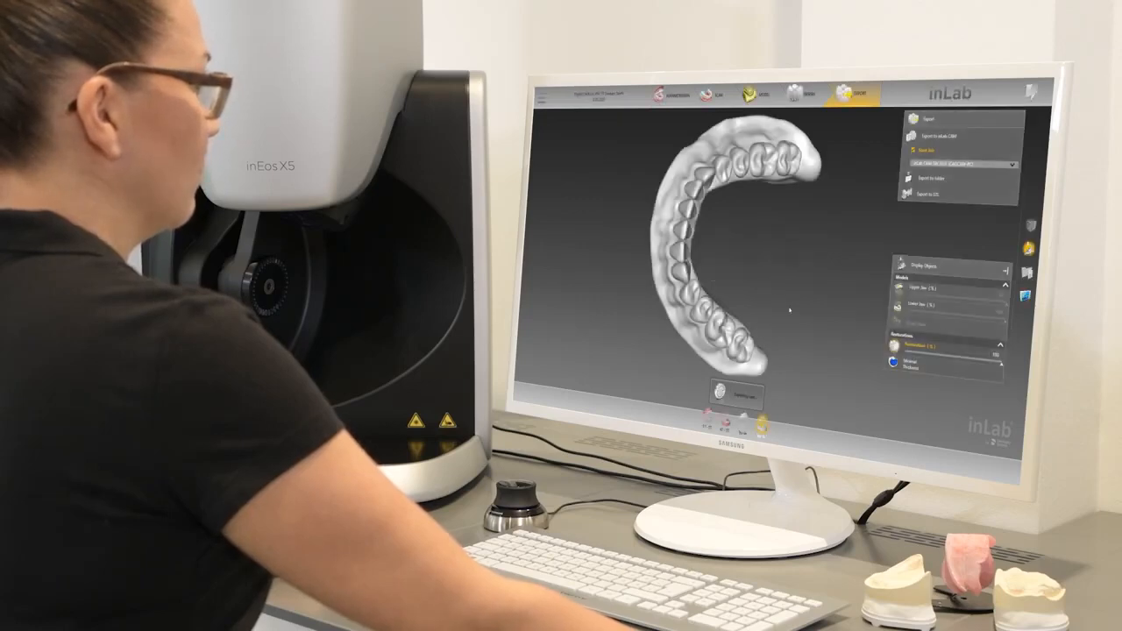